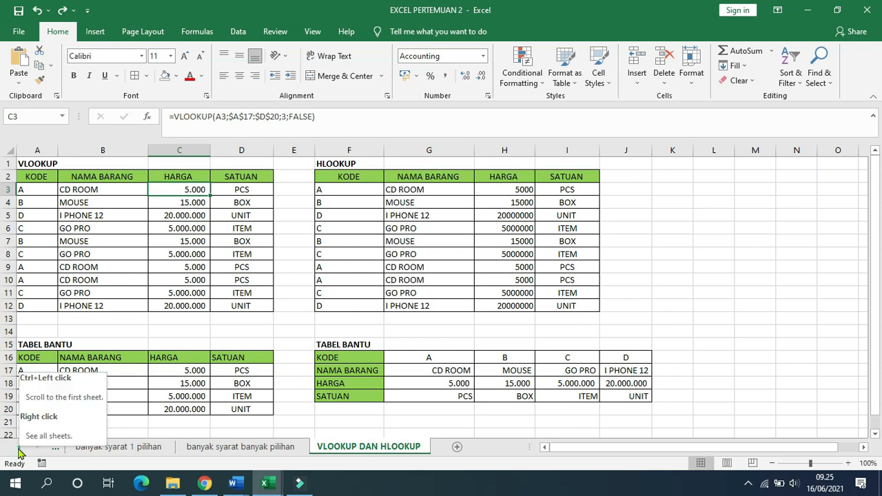
View the 1 syarat 1 pilihan sheet and return to the VLOOKUP DAN HLOOKUP sheet
left_click(22, 448)
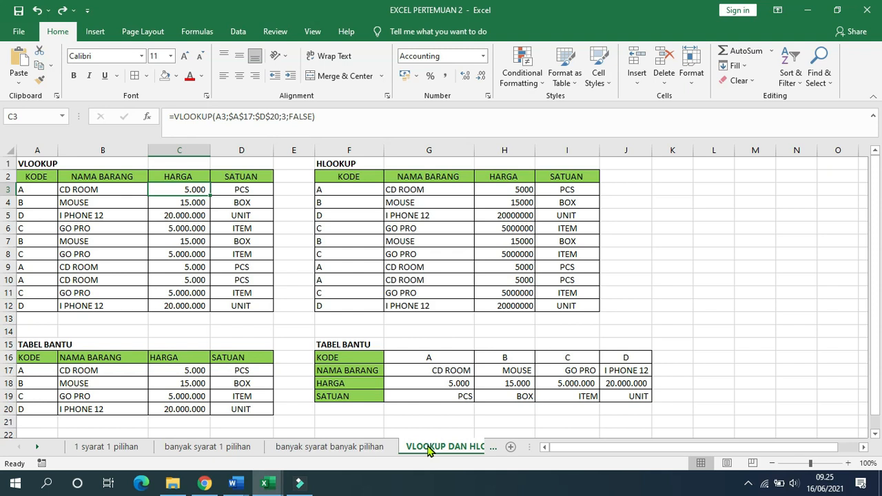
left_click(124, 452)
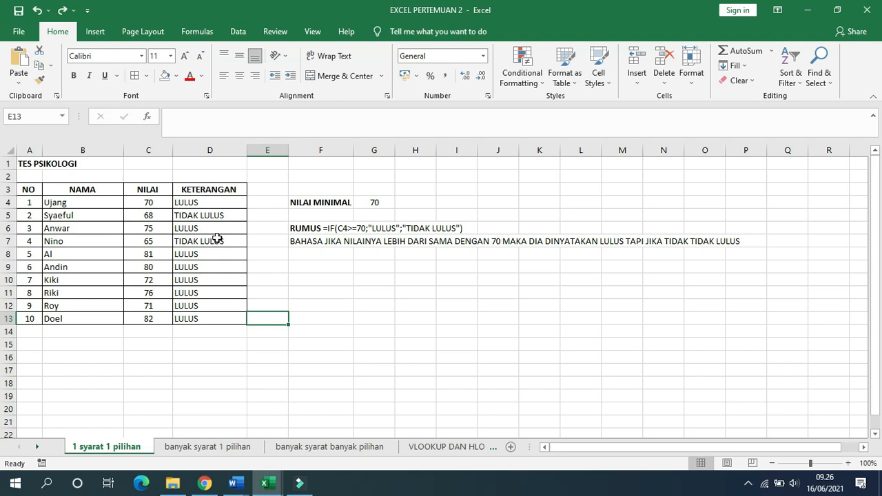
left_click(430, 448)
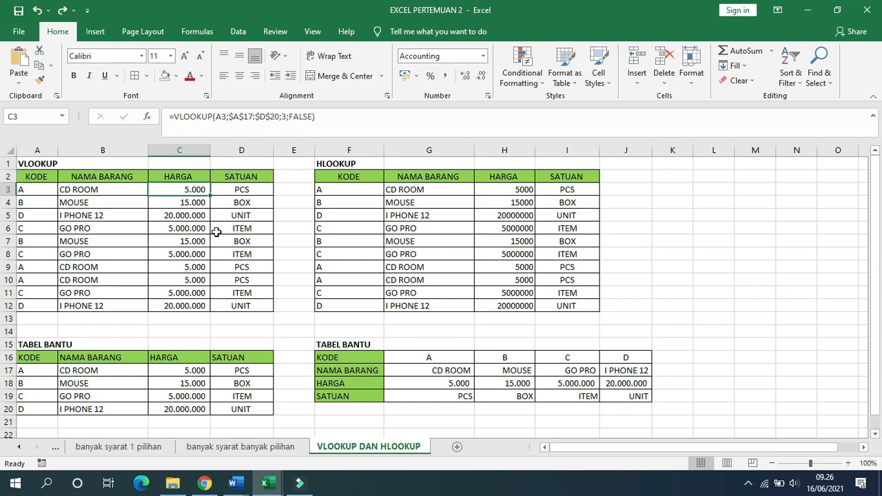
Examine the VLOOKUP and HLOOKUP tables, the VLOOKUP table's TABEL BANTU and the item-name formula in B3
left_click(29, 343)
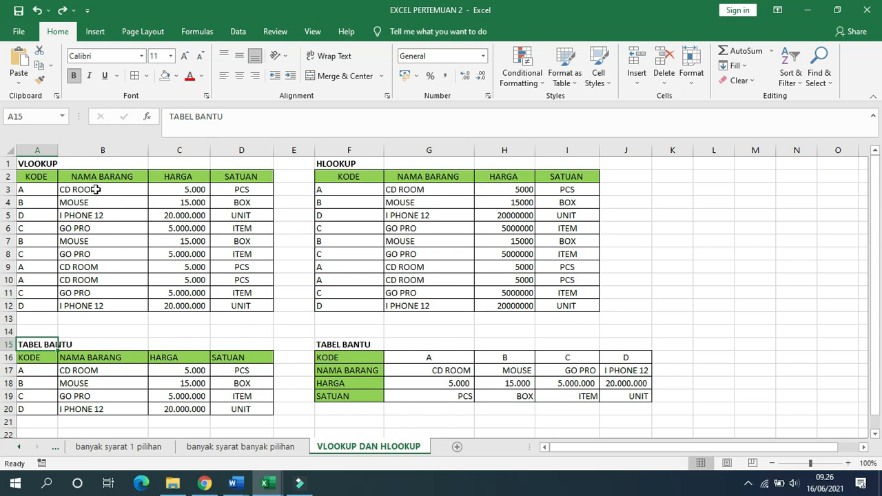
left_click(40, 165)
left_click(67, 188)
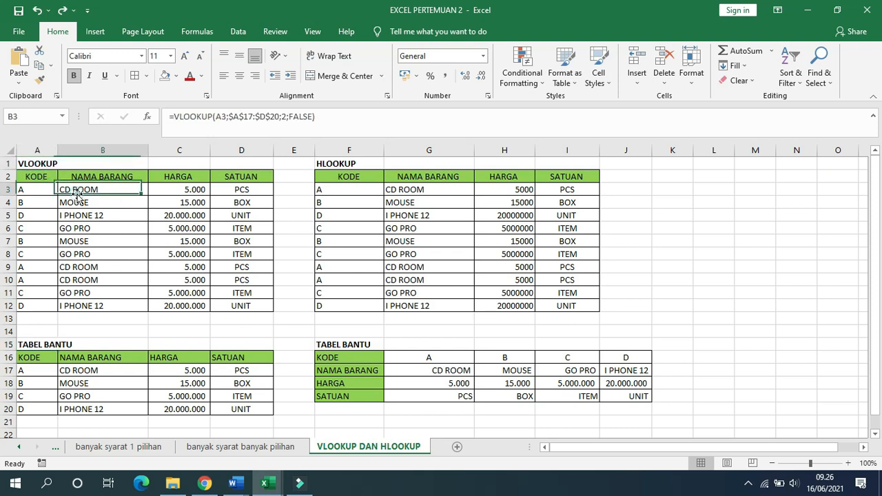
left_click(329, 164)
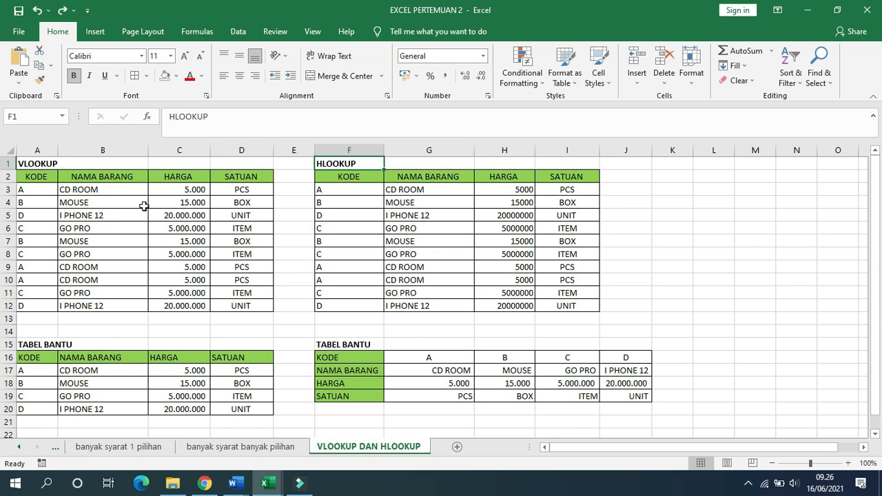
left_click(34, 163)
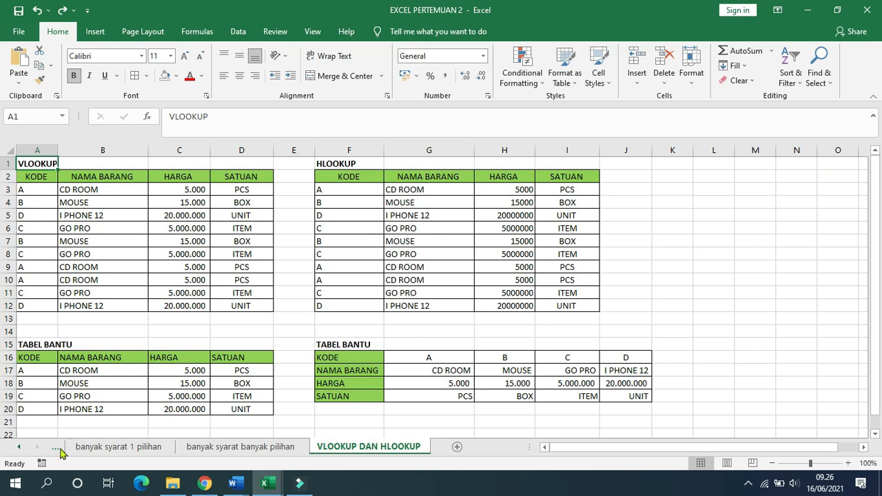
Open the 1 syarat 1 pilihan sheet and examine the TES PSIKOLOGI table's columns, including the KETERANGAN formula in D4
left_click(20, 447)
left_click(19, 447)
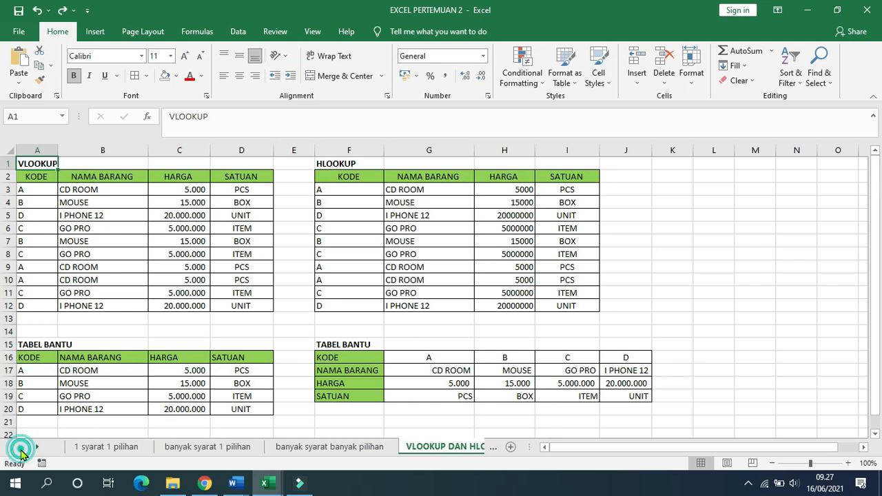
left_click(109, 448)
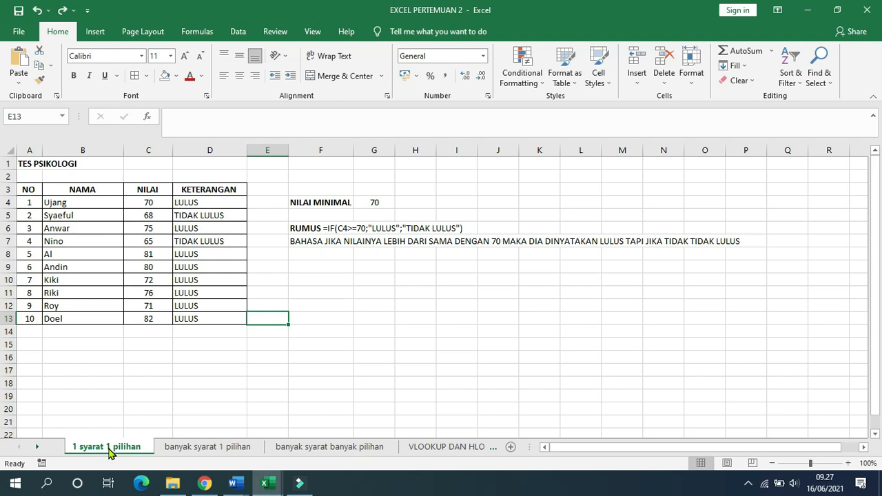
left_click(31, 164)
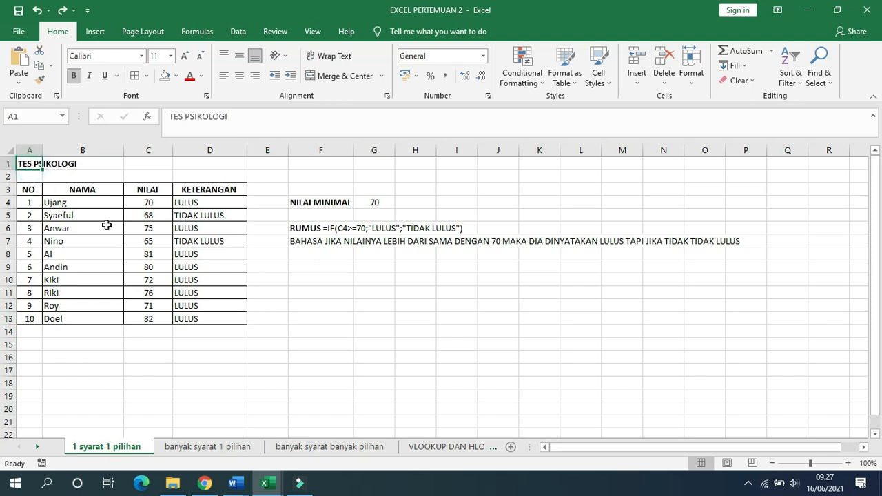
left_click(31, 191)
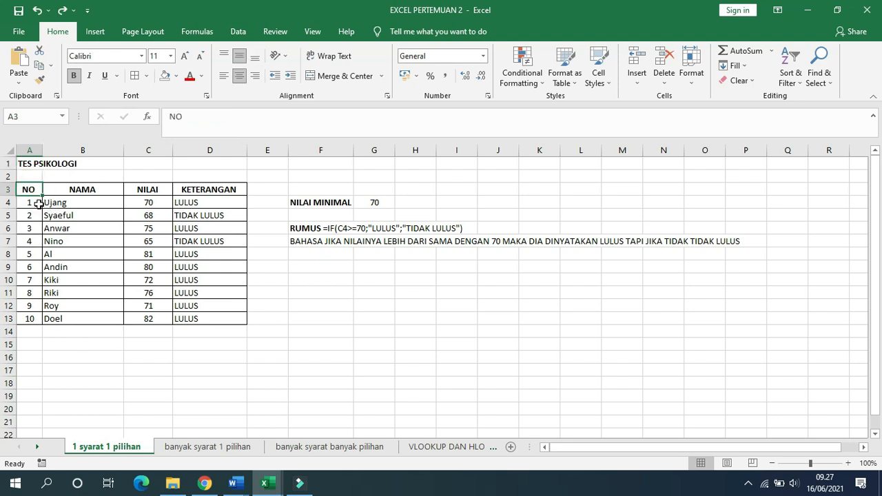
left_click(71, 202)
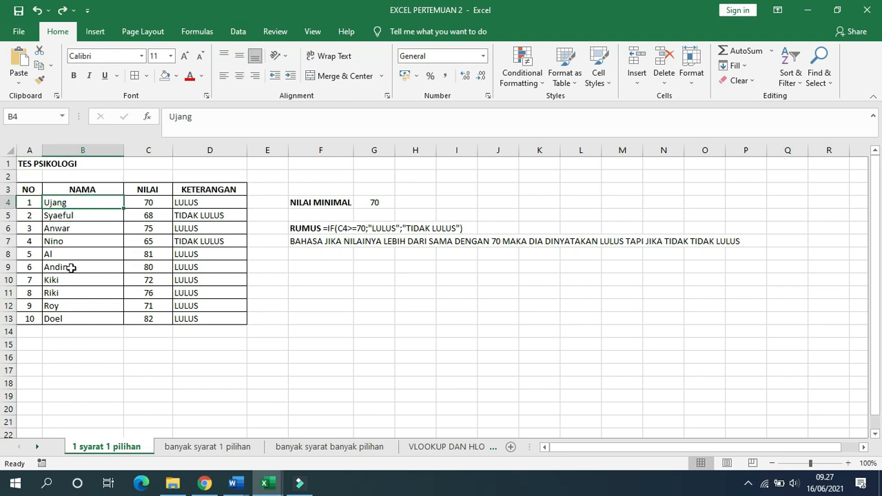
left_click(71, 319)
left_click(78, 269)
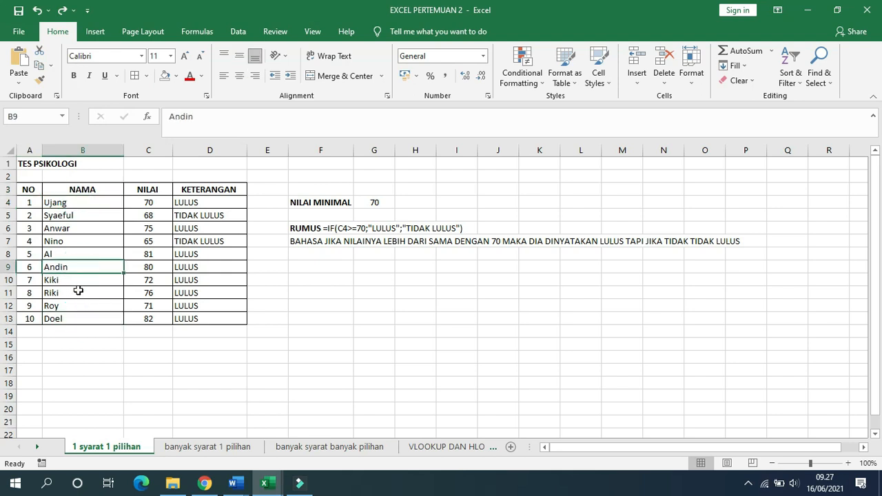
left_click(155, 186)
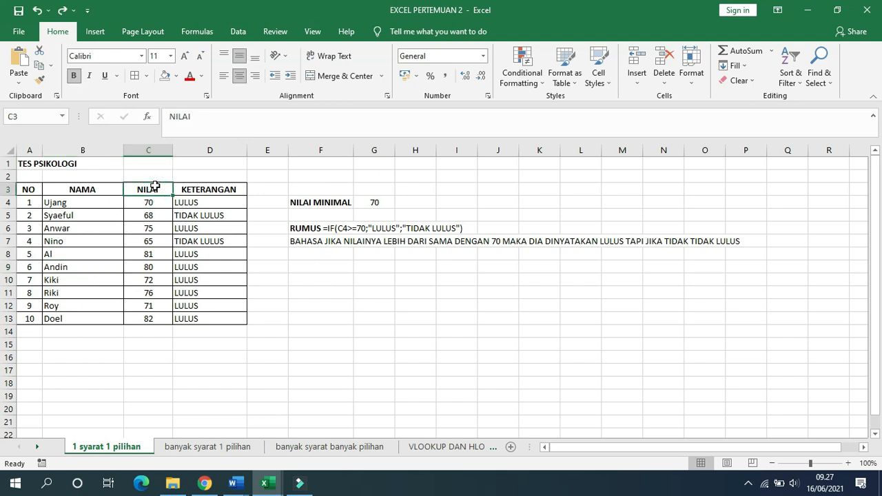
left_click(201, 201)
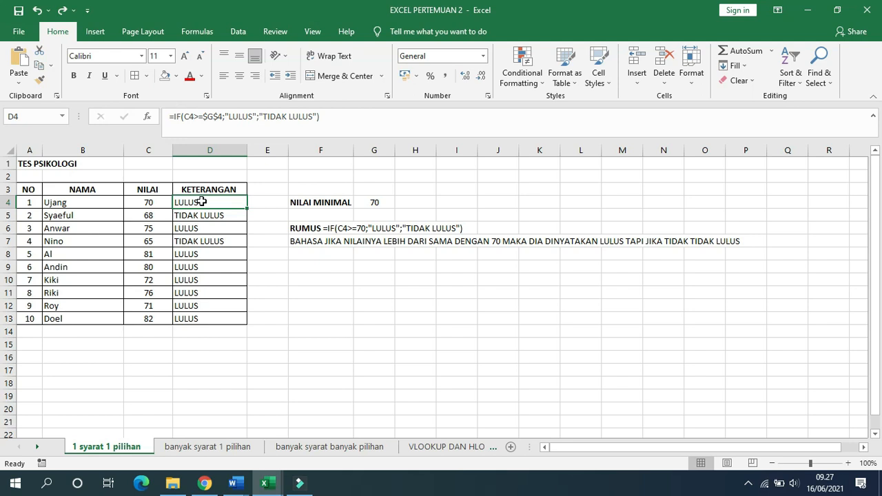
Examine the NILAI MINIMAL label, the KETERANGAN formula in D4 and the written explanation in F7
left_click(328, 268)
left_click(313, 204)
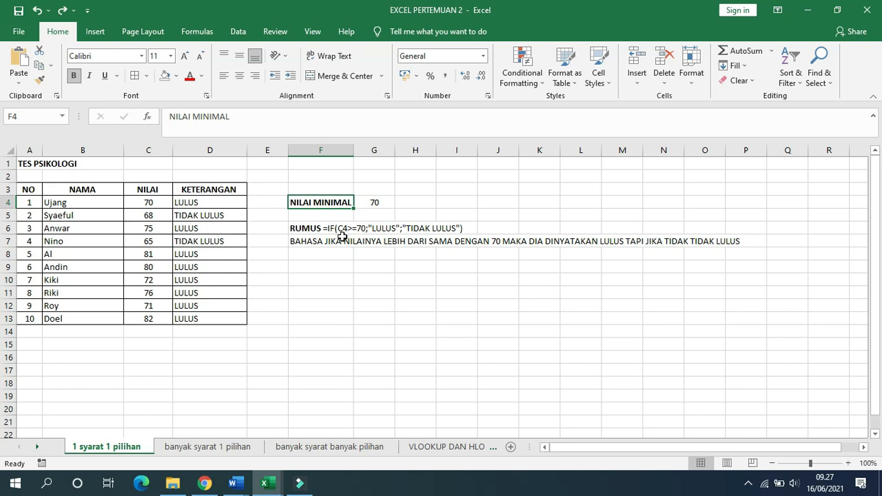
left_click(328, 292)
left_click(218, 205)
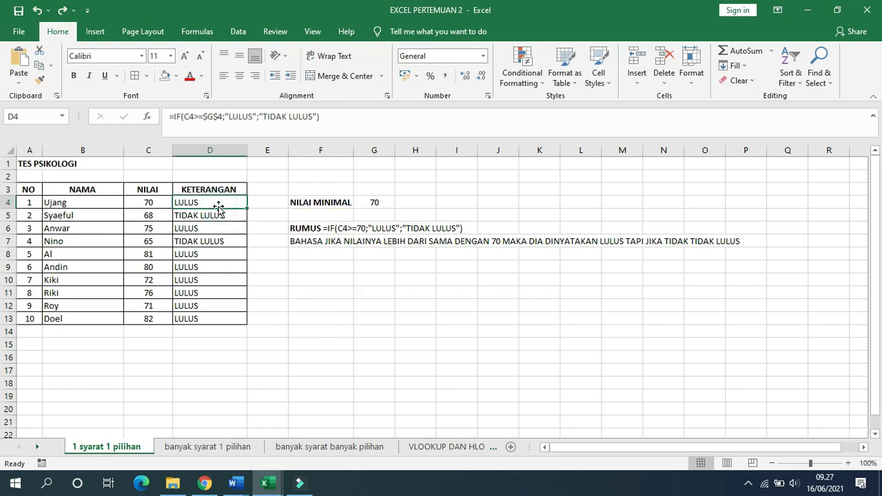
left_click(310, 243)
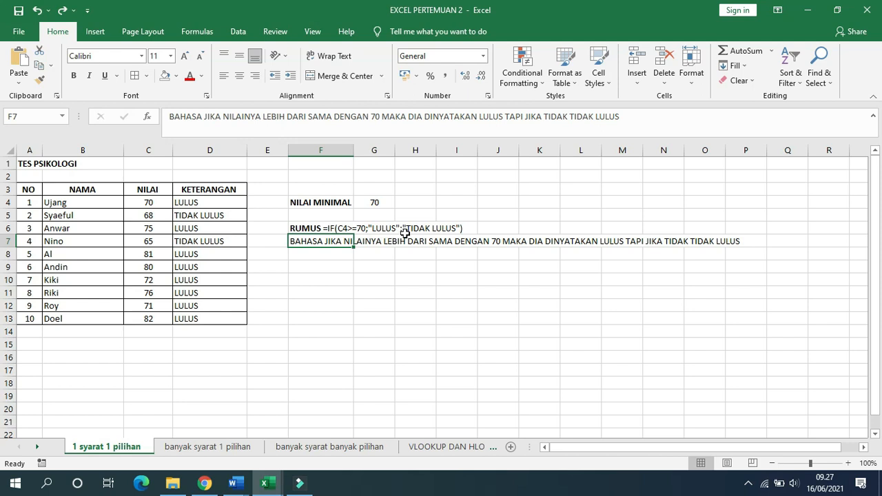
left_click(349, 279)
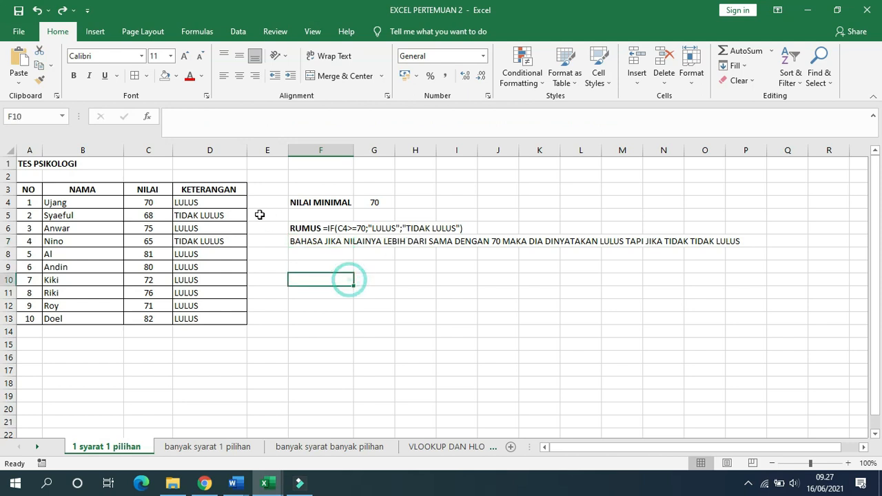
Open the IF formula in D4 for editing and inspect its function name and logical test
left_click(213, 203)
left_click(176, 117)
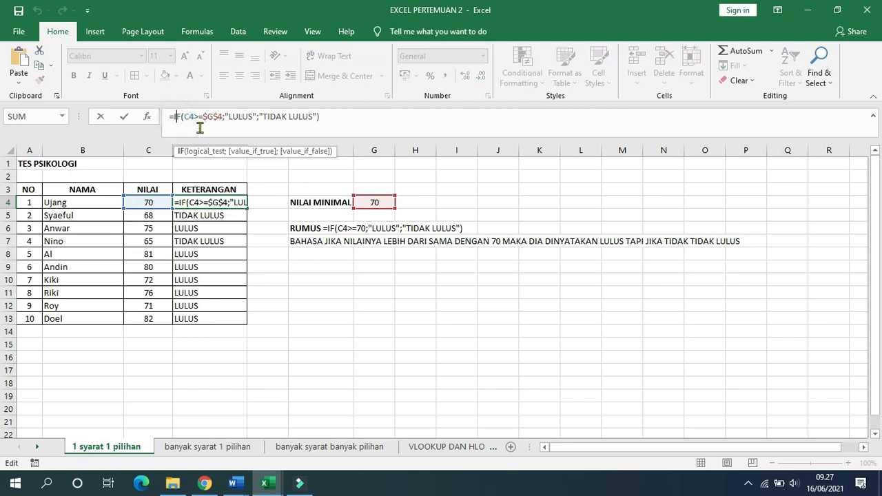
left_click(185, 118)
left_click(191, 118)
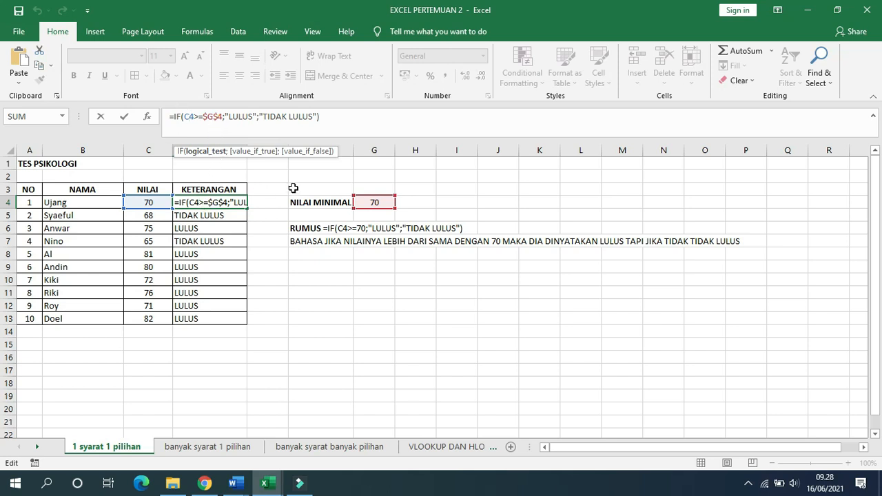
left_click(375, 203)
left_click_drag(221, 116, 204, 116)
left_click(397, 203)
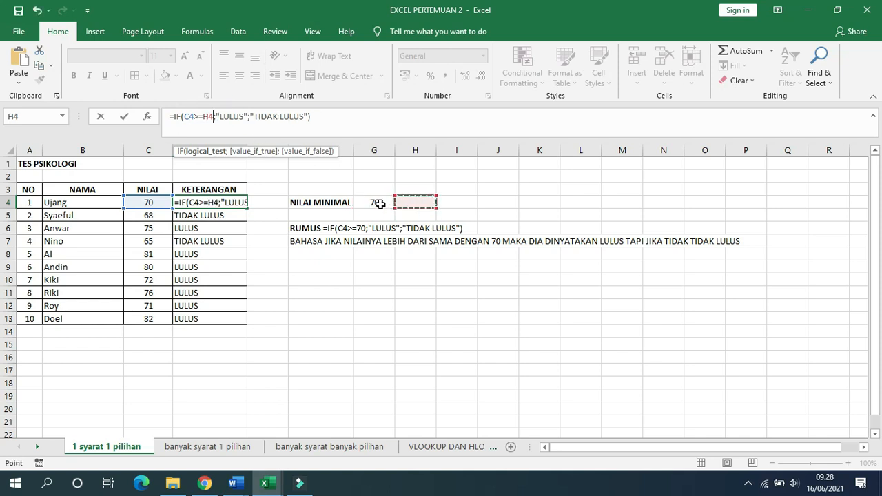
key("Escape")
Check the minimum score in G4, inspect the true and false arguments of the D4 formula, and leave it unedited
left_click(376, 202)
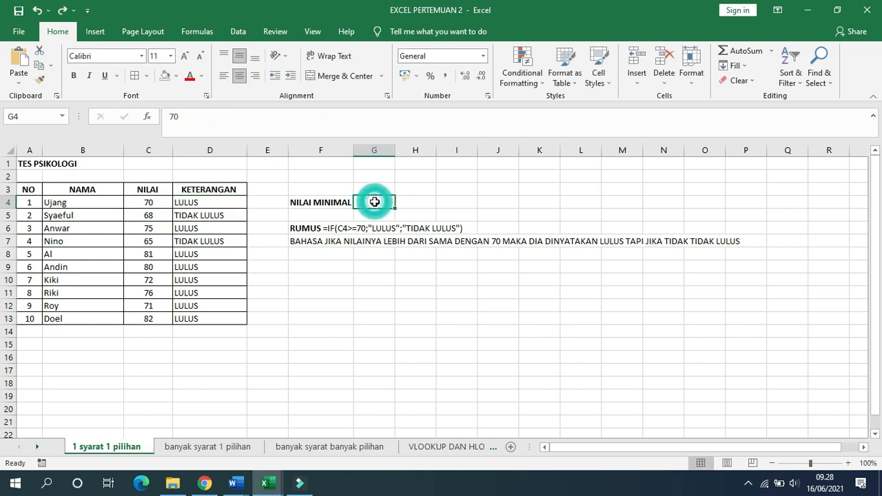
left_click(198, 200)
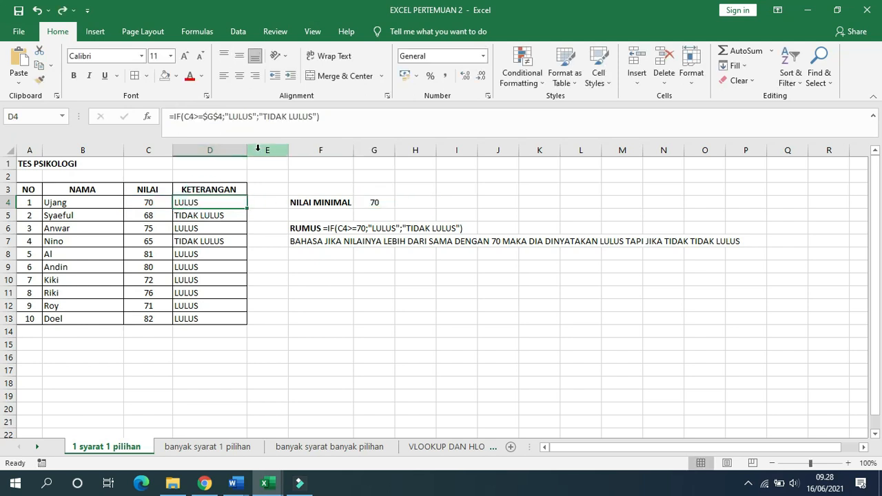
left_click(211, 116)
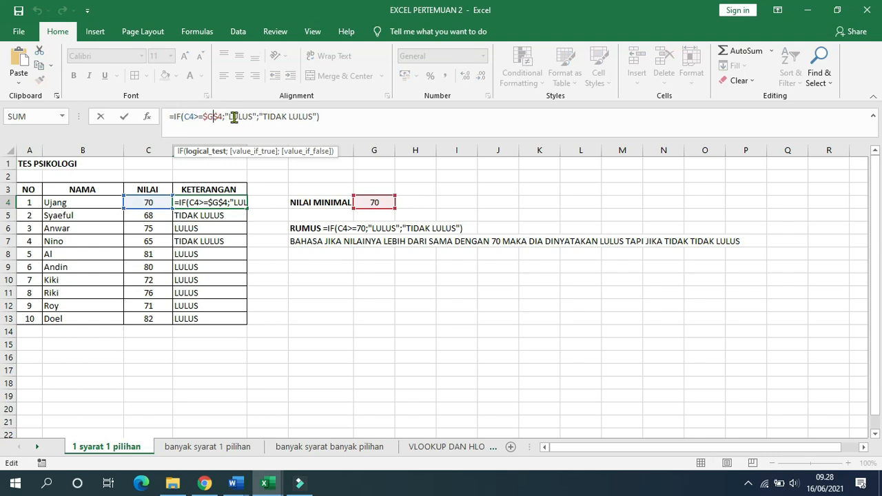
left_click(228, 117)
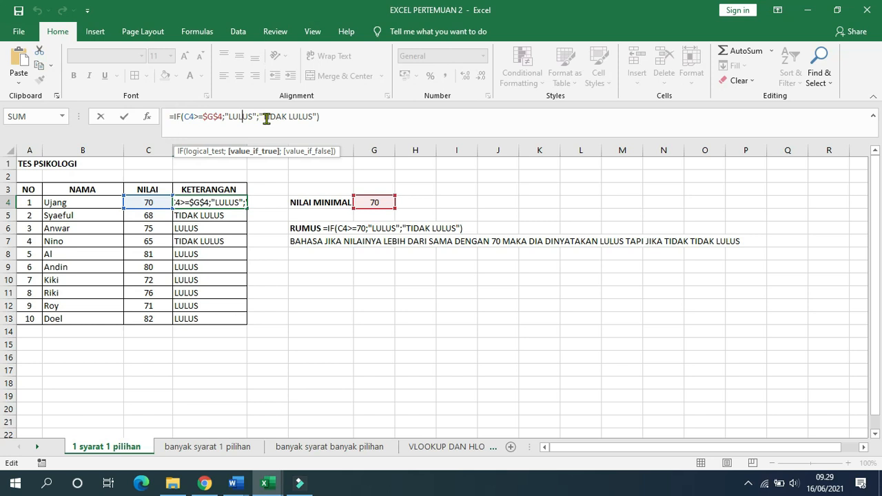
left_click(260, 118)
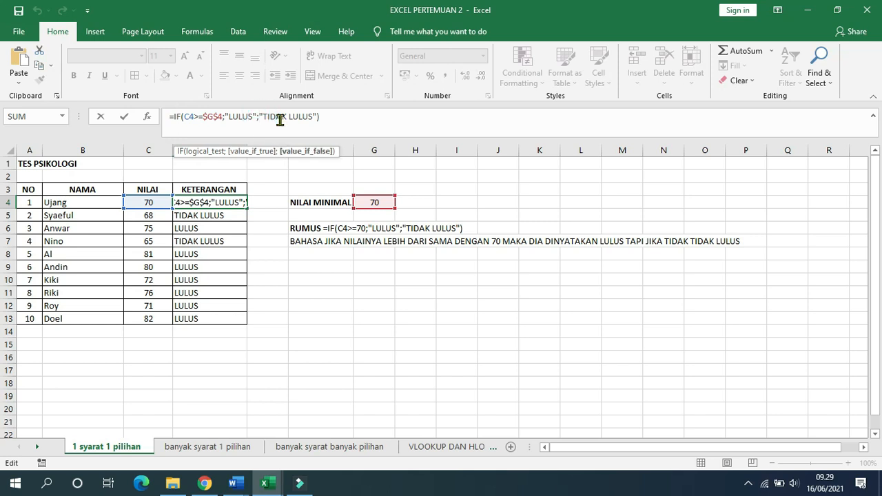
type("\"")
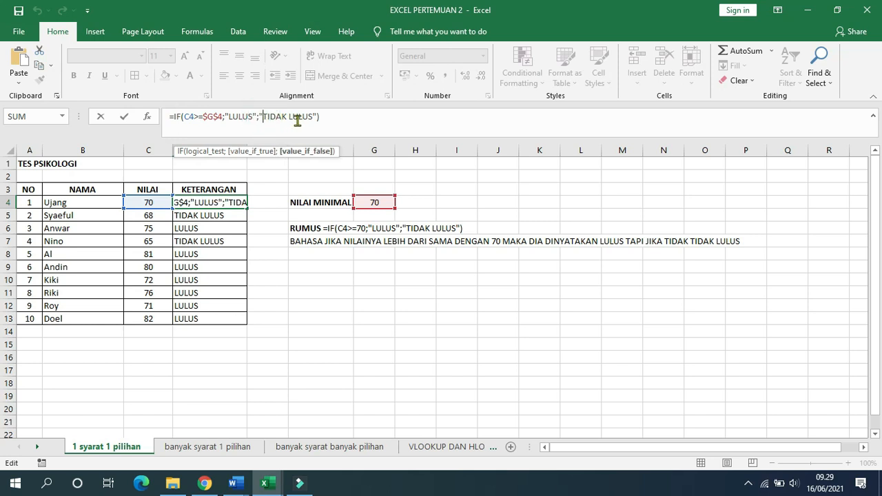
left_click(316, 117)
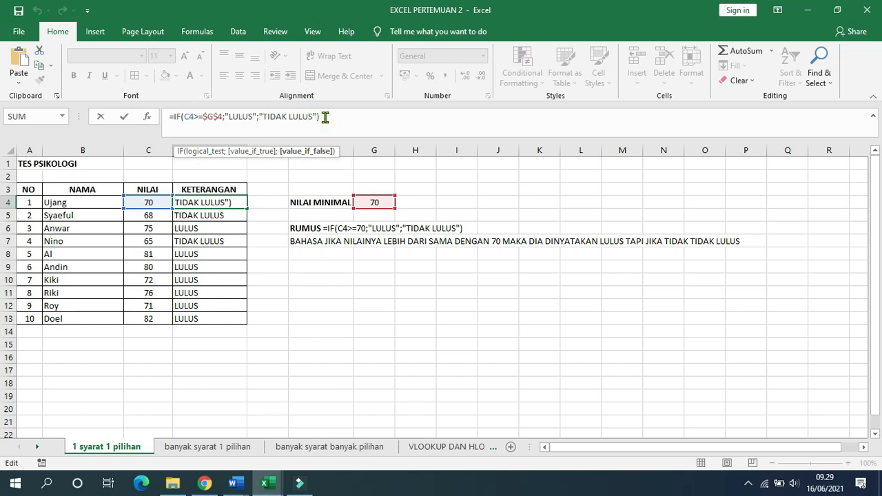
left_click(322, 117)
left_click(260, 117)
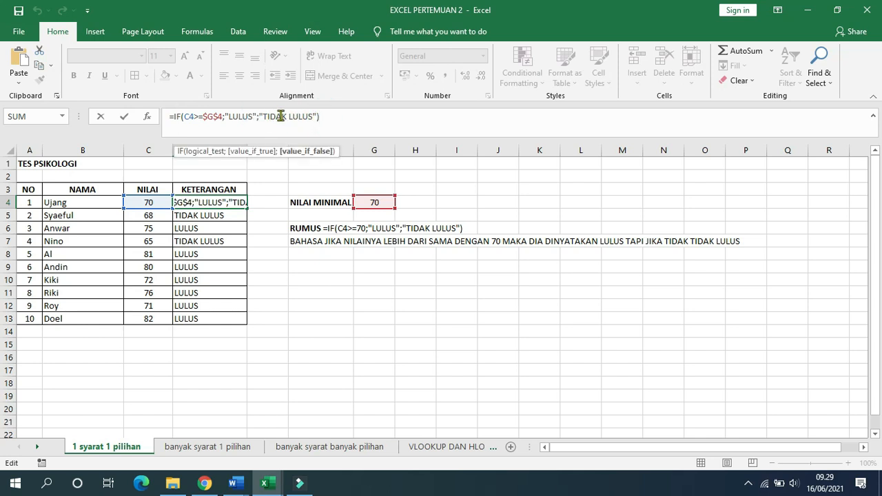
left_click(378, 277)
key("Escape")
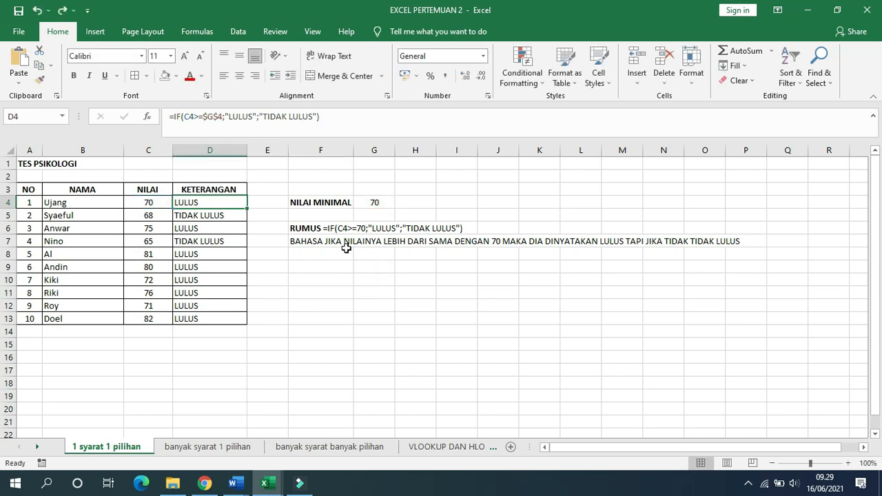
Examine the written IF formula in F6 and its plain-language explanation in F7
left_click(320, 228)
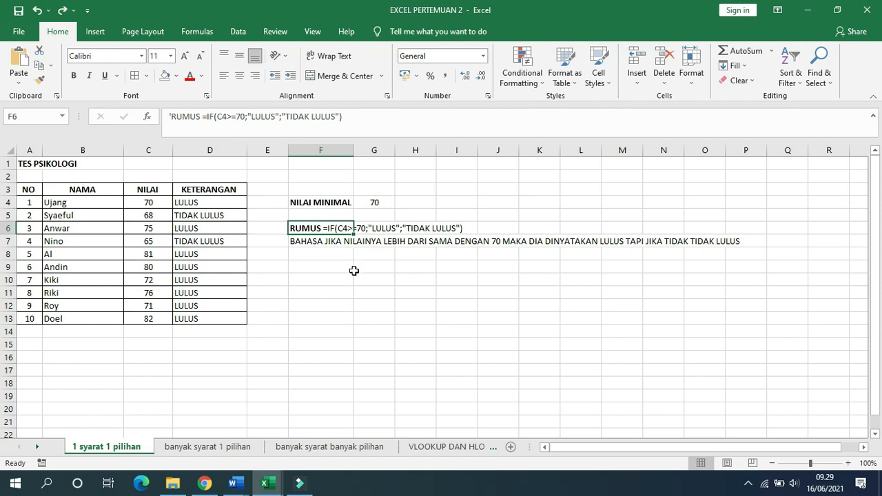
left_click(315, 254)
left_click(314, 229)
left_click(313, 253)
left_click(312, 241)
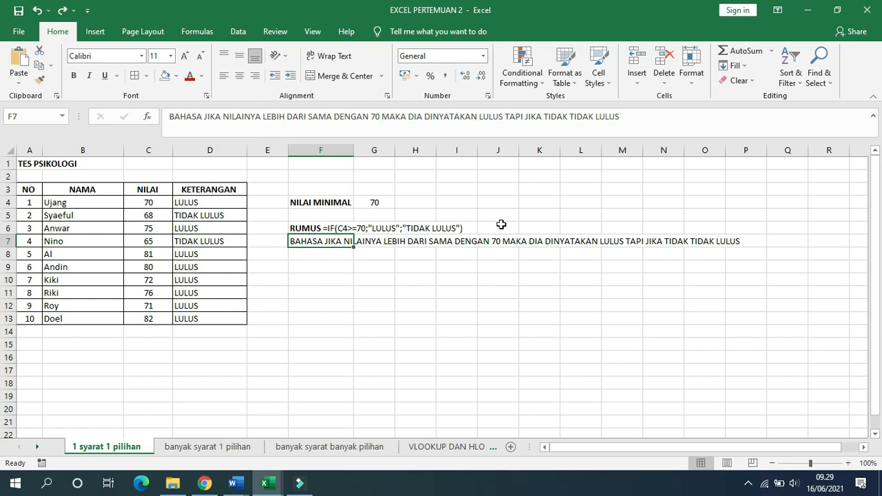
left_click(359, 296)
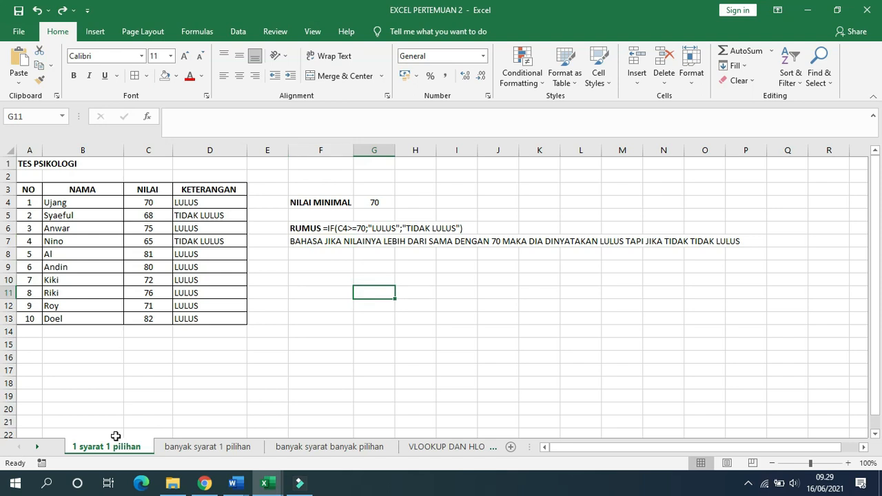
Open the "banyak syarat 1 pilihan" sheet and examine the three acceptance conditions in H5, H6 and H7
left_click(168, 454)
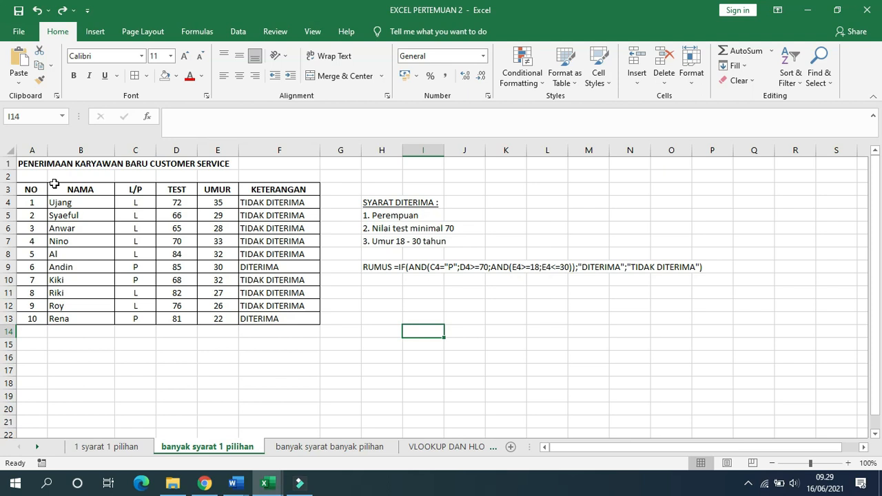
left_click(372, 214)
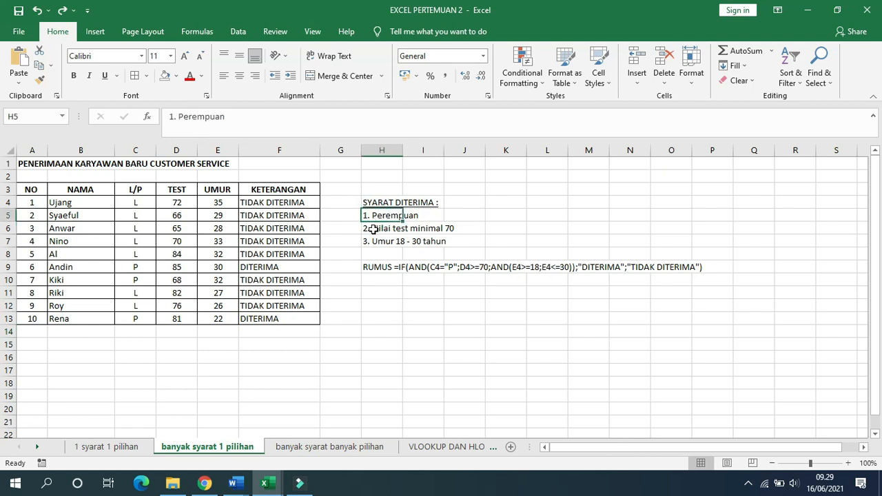
left_click(373, 229)
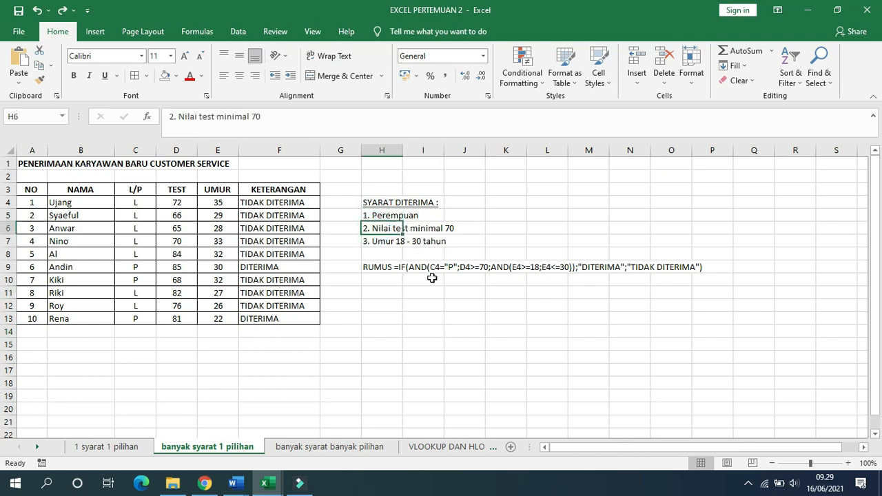
left_click(379, 241)
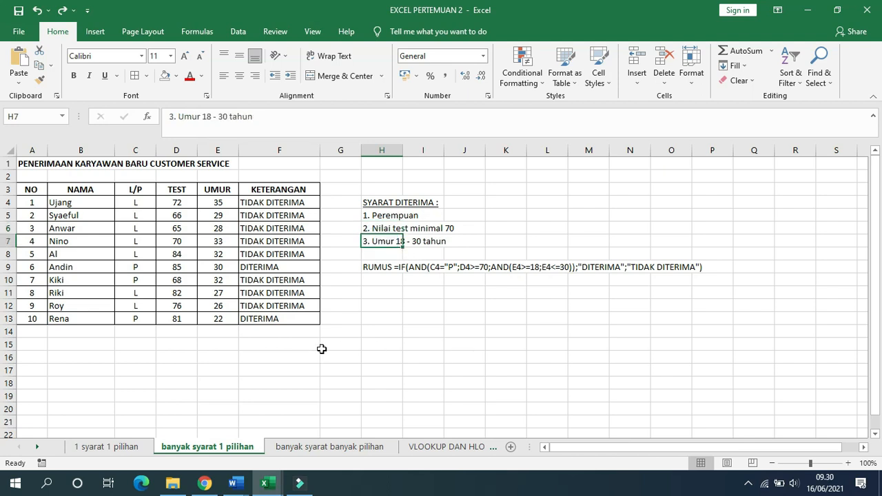
Review the NO, L/P, TEST, UMUR and KETERANGAN column headings of the recruitment table
left_click(36, 190)
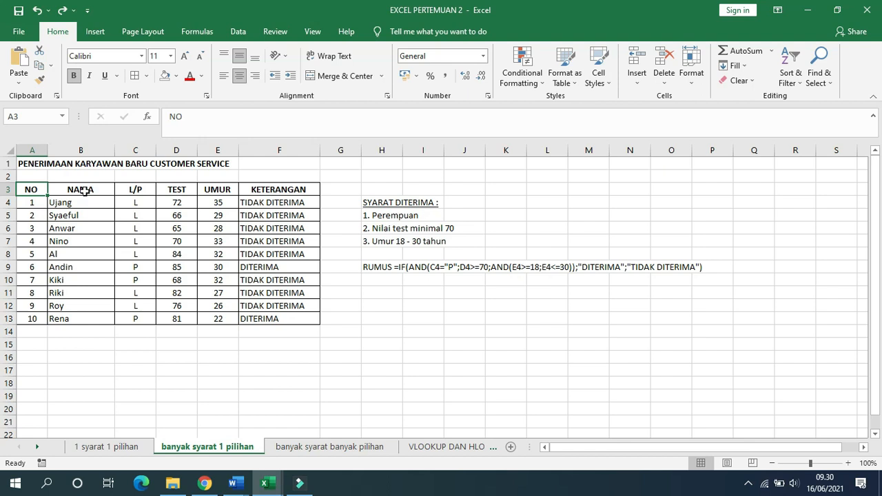
left_click(139, 191)
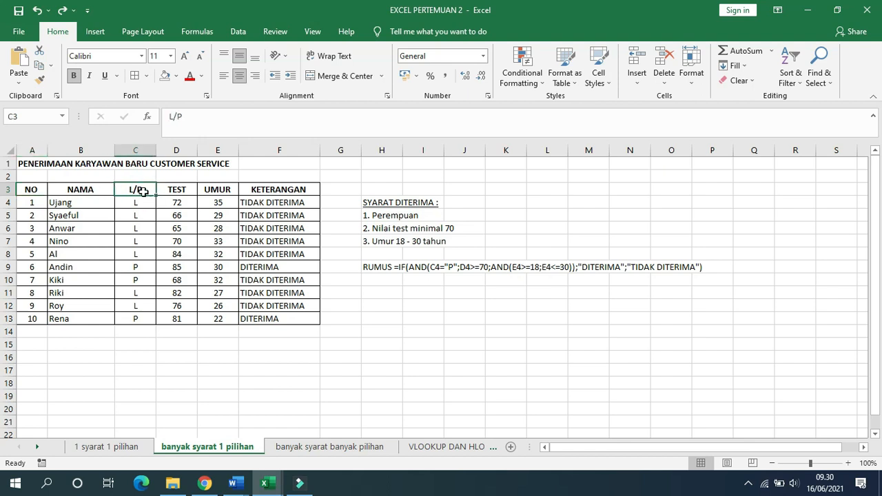
left_click(174, 192)
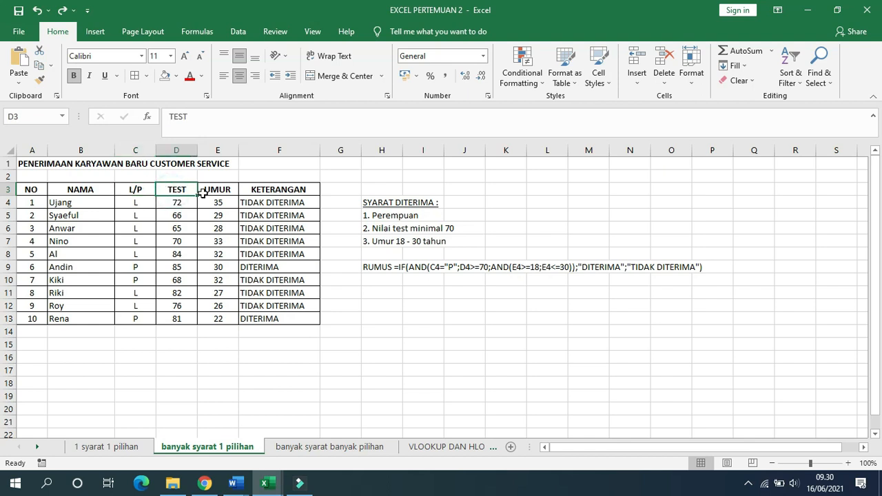
left_click(224, 192)
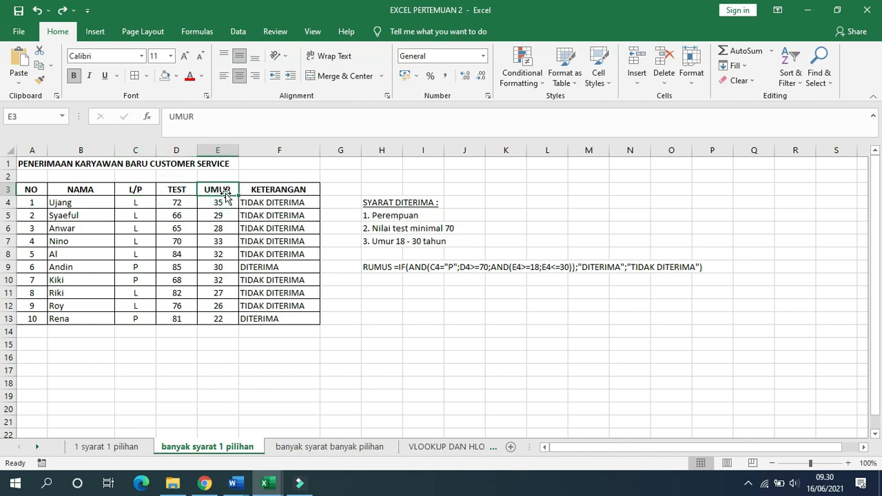
left_click(264, 192)
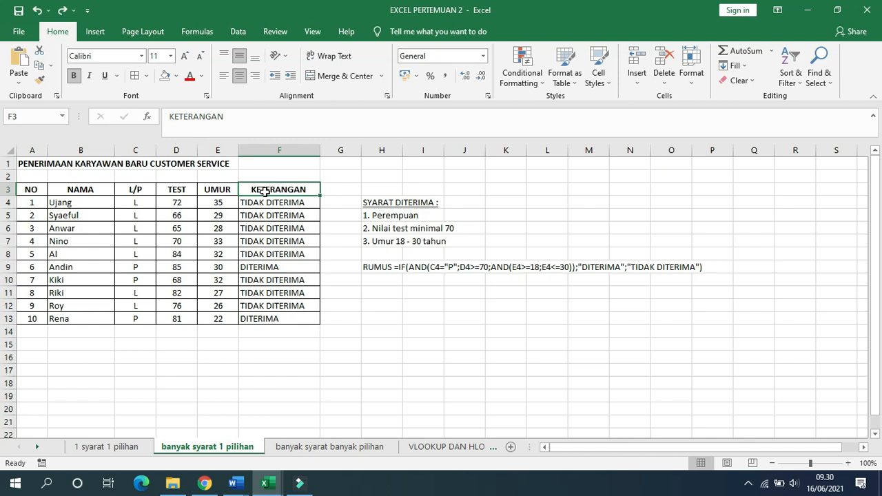
Inspect the gender and test-score conditions inside the IF(AND()) formula in F4, and leave the formula unedited
left_click(266, 201)
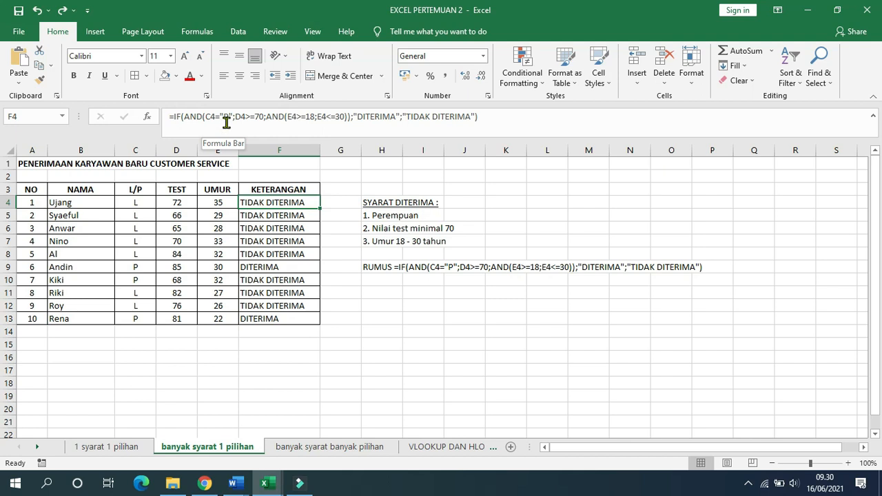
left_click(264, 117)
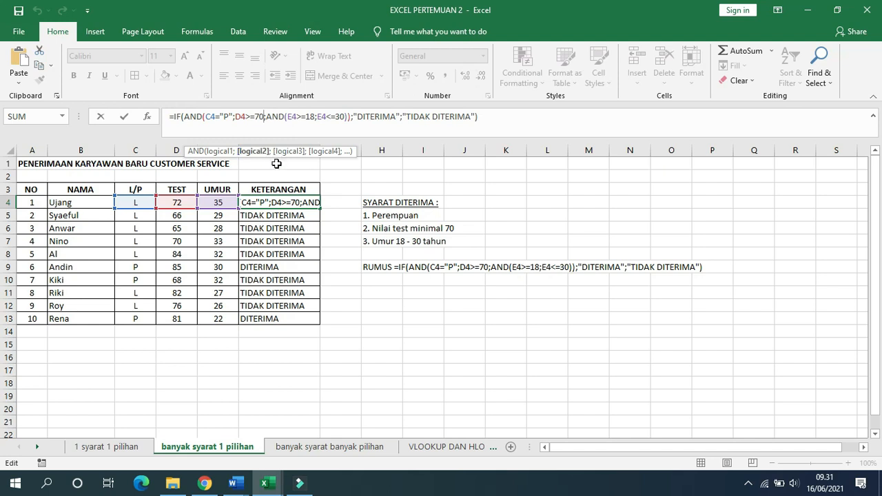
key("Escape")
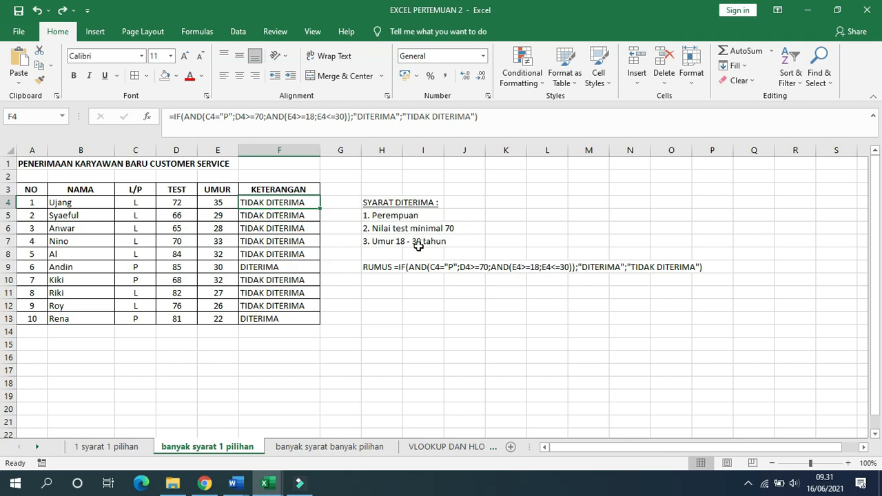
Inspect the closing brackets of the AND test and the true and false arguments in the F4 formula, without changing it
left_click(348, 119)
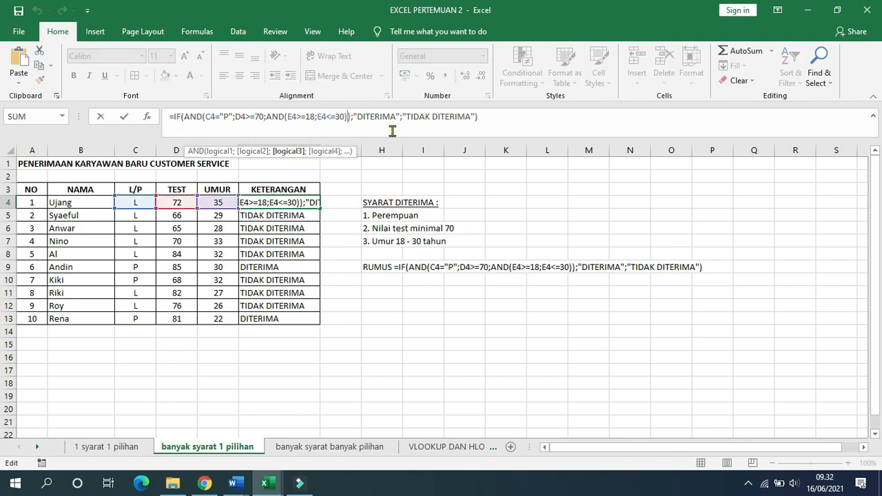
type(")")
left_click(204, 119)
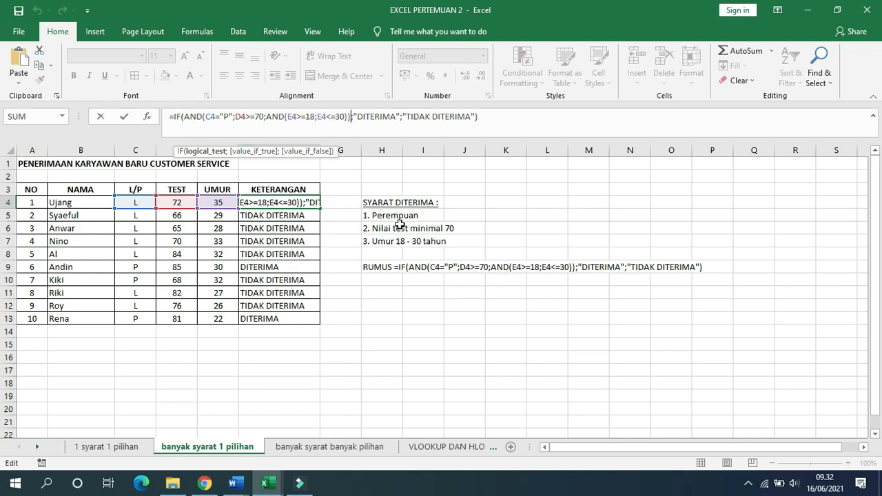
left_click(367, 119)
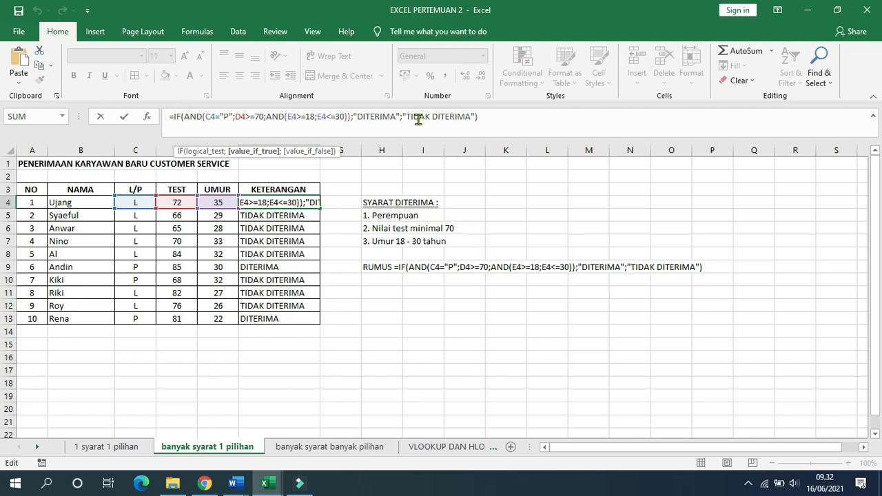
left_click(448, 116)
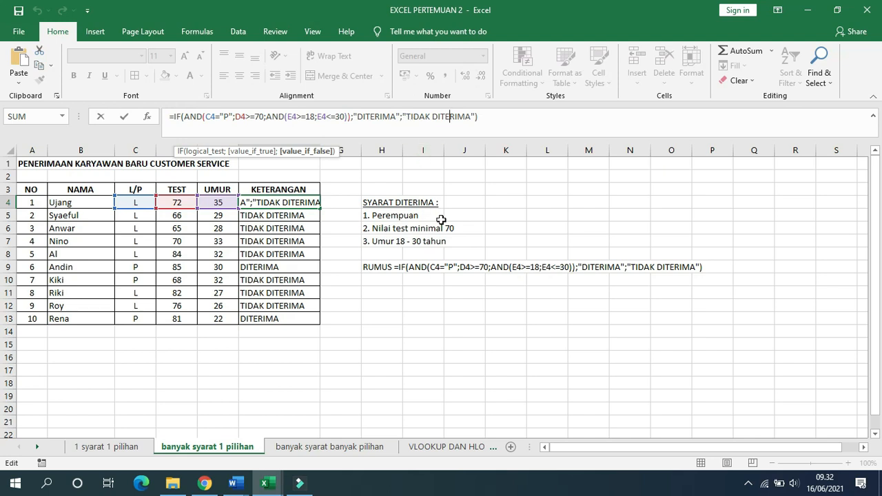
left_click(443, 307)
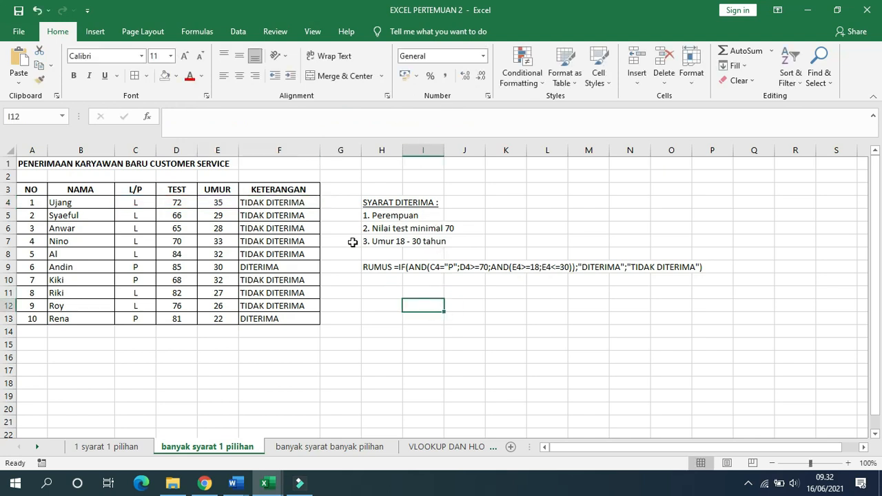
Examine the nested AND age conditions and the result arguments of the F4 formula again, and the written formula in H9
left_click(300, 202)
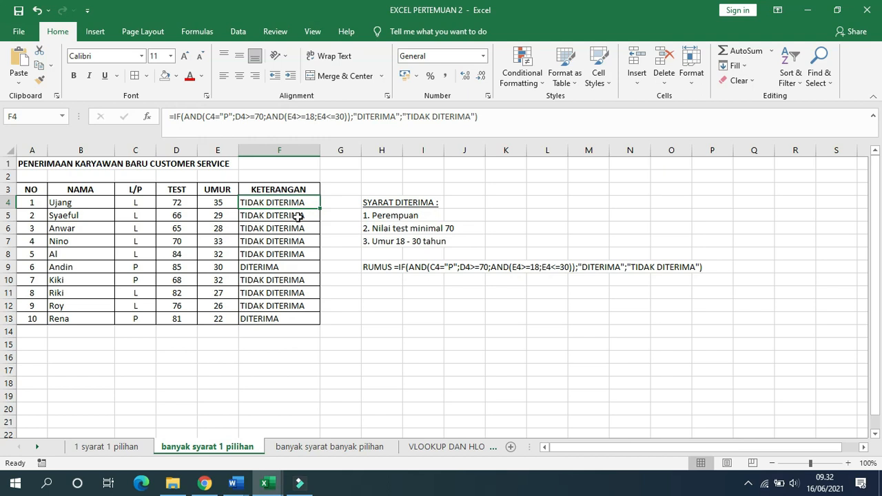
left_click(309, 126)
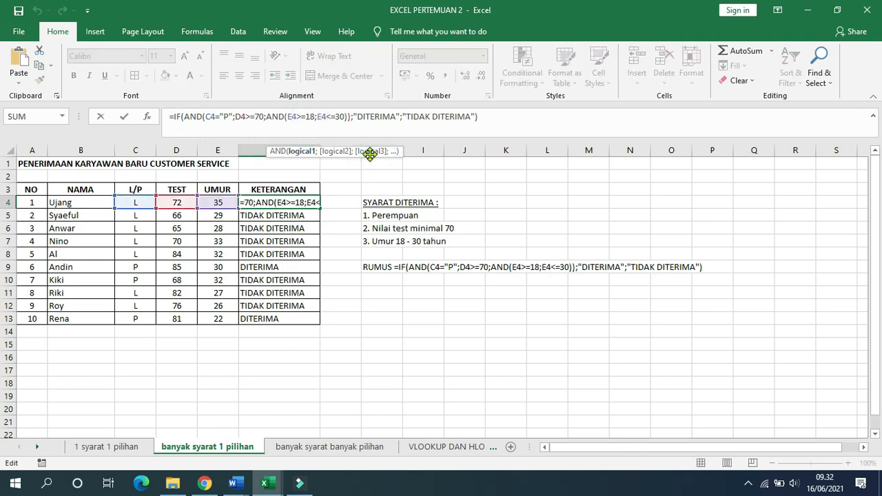
left_click(326, 153)
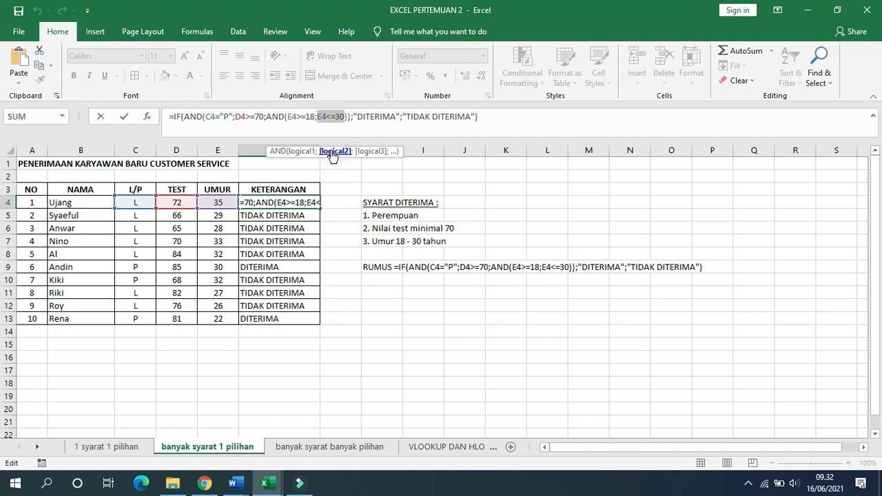
left_click(383, 117)
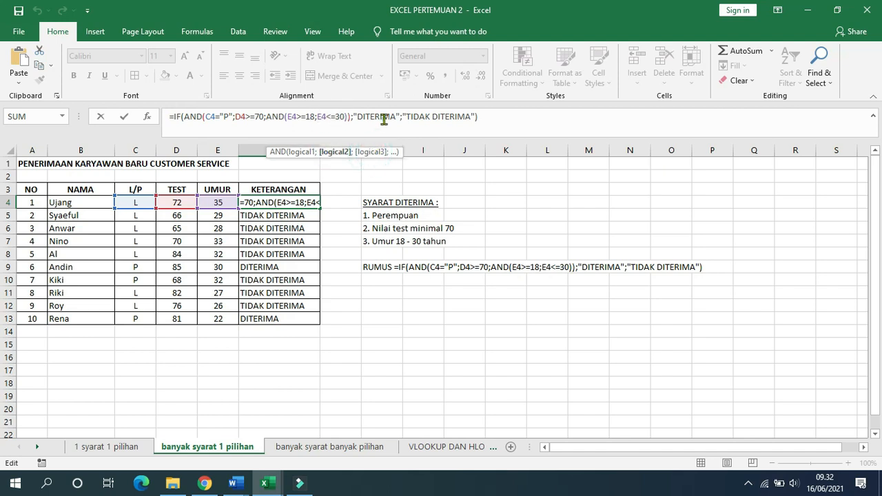
left_click(429, 115)
left_click(446, 116)
left_click(393, 117)
left_click(309, 117)
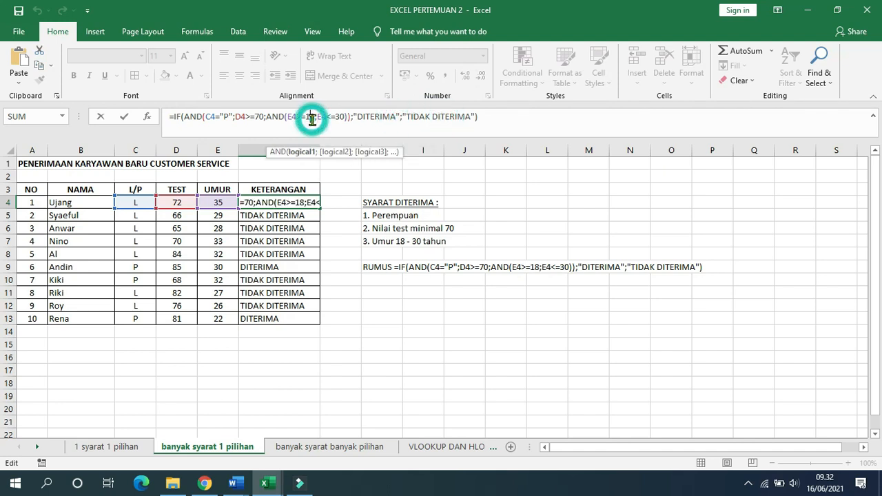
left_click(268, 116)
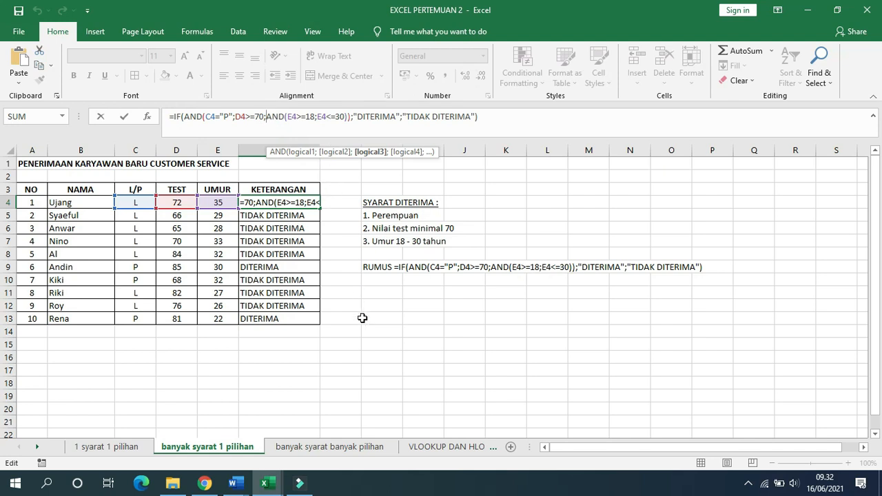
key("Escape")
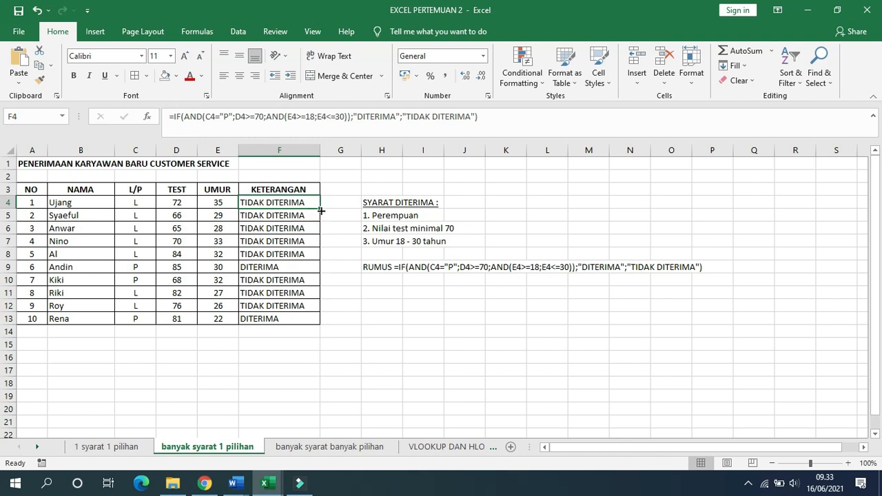
left_click(390, 268)
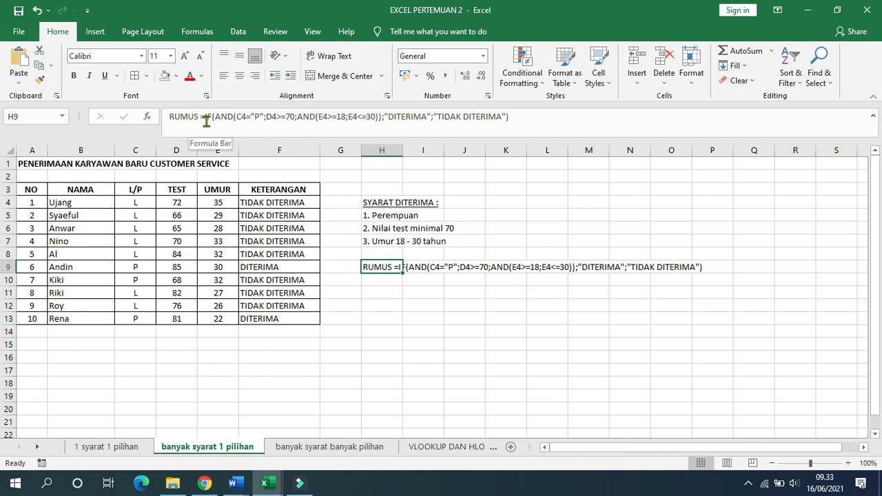
left_click(428, 355)
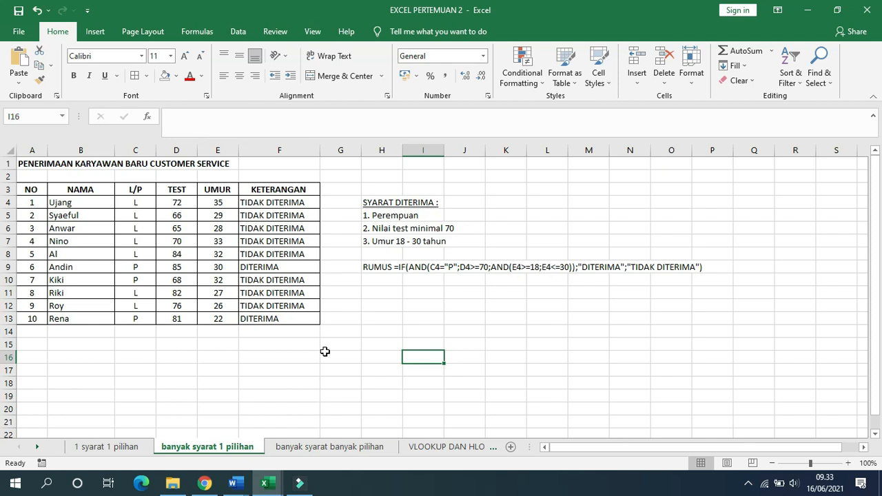
Open the "banyak syarat banyak pilihan" sheet and inspect the nested IF formula in D4, keeping it as it is
left_click(312, 450)
left_click(411, 359)
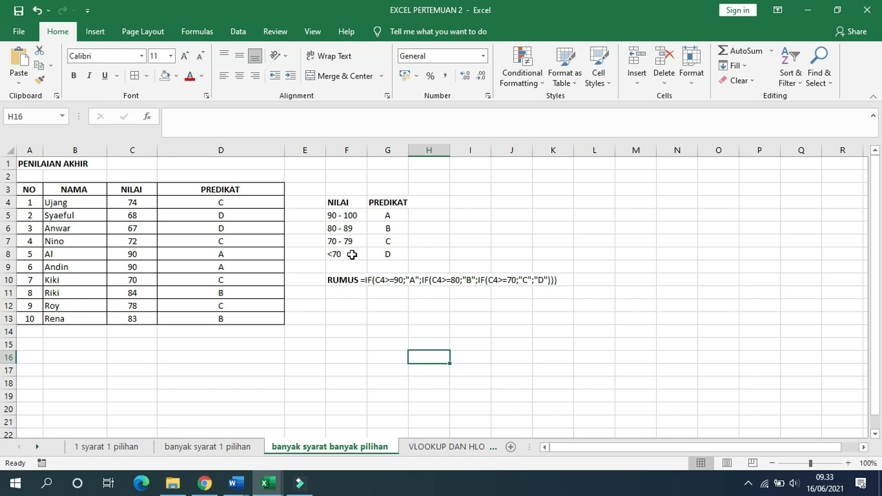
left_click(242, 202)
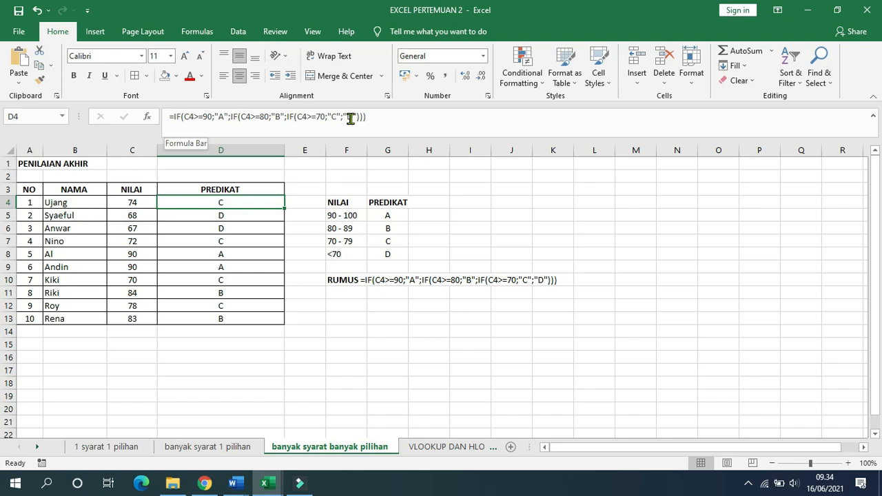
left_click(378, 118)
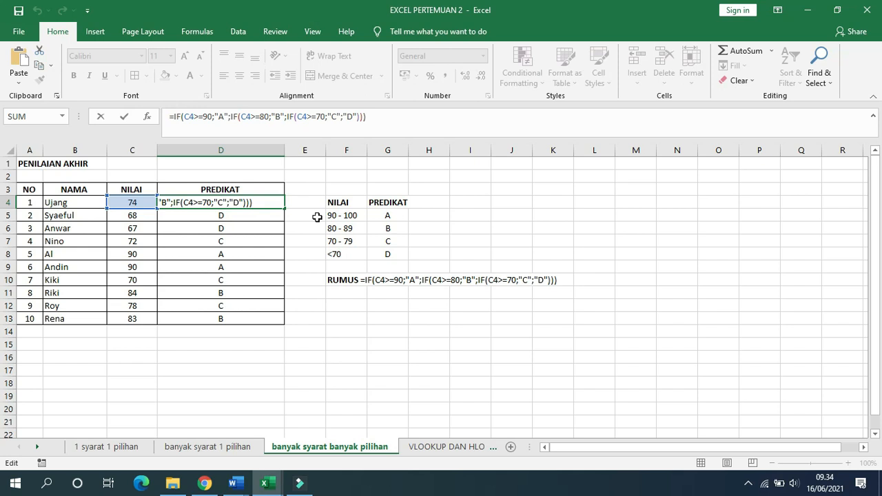
key("Return")
Fill the PREDIKAT formula from D4 down through D13
left_click(244, 202)
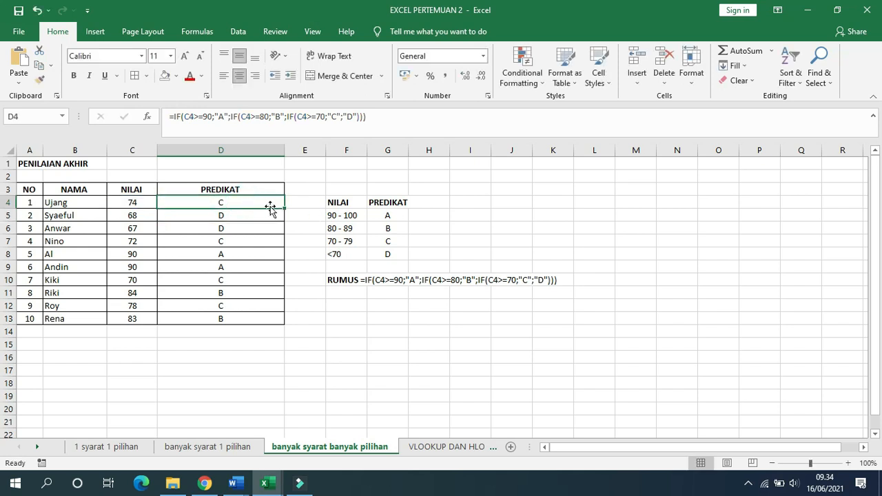
left_click_drag(285, 207, 273, 319)
left_click(306, 317)
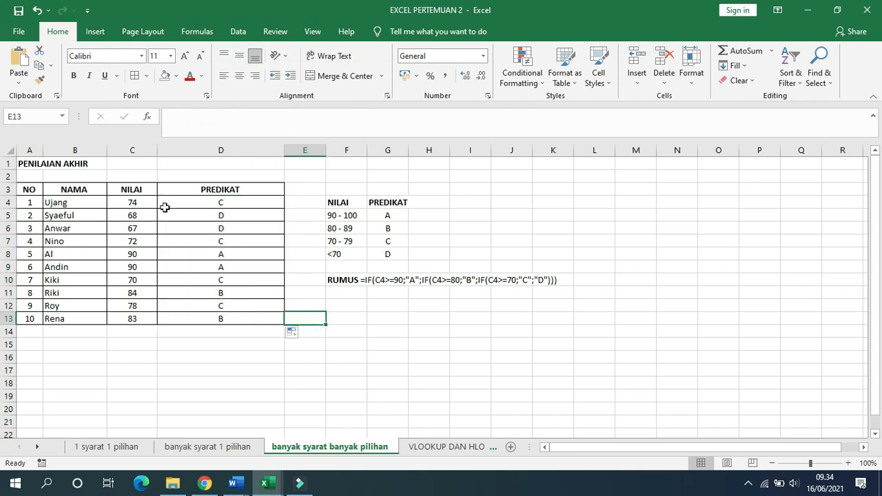
Set the NILAI score in C5 to 81
left_click(142, 216)
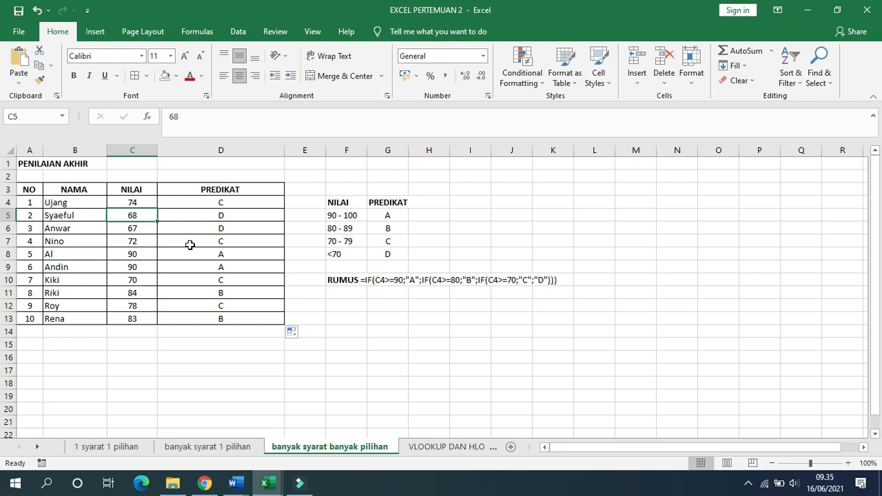
type("81")
key("Return")
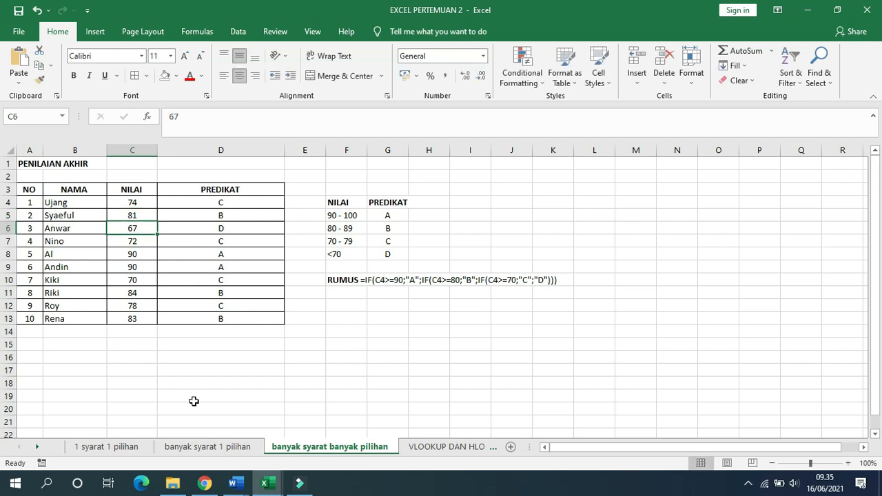
Open the "VLOOKUP DAN HLOOKUP" sheet and select the VLOOKUP table's result range B3:D12
left_click(429, 449)
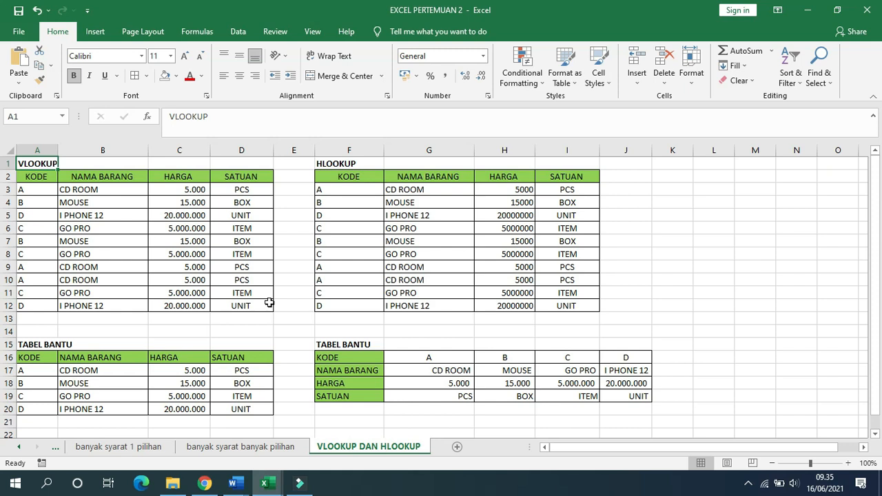
left_click_drag(87, 189, 260, 301)
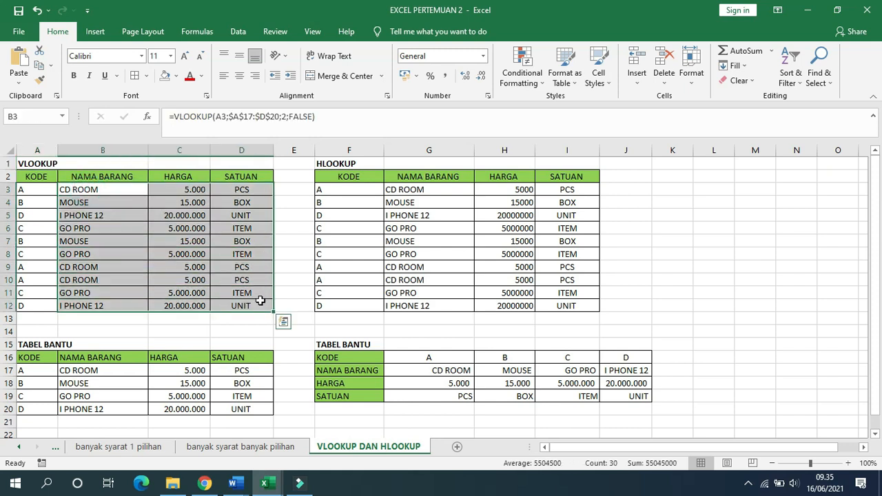
Clear the VLOOKUP results in B3:D12 and undo the deletion
key("Delete")
left_click_drag(400, 191, 471, 214)
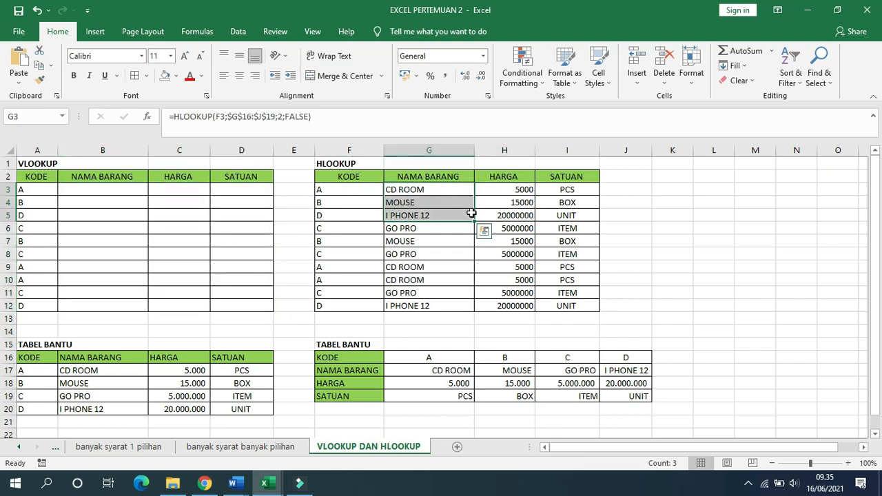
left_click(214, 192)
left_click(114, 192)
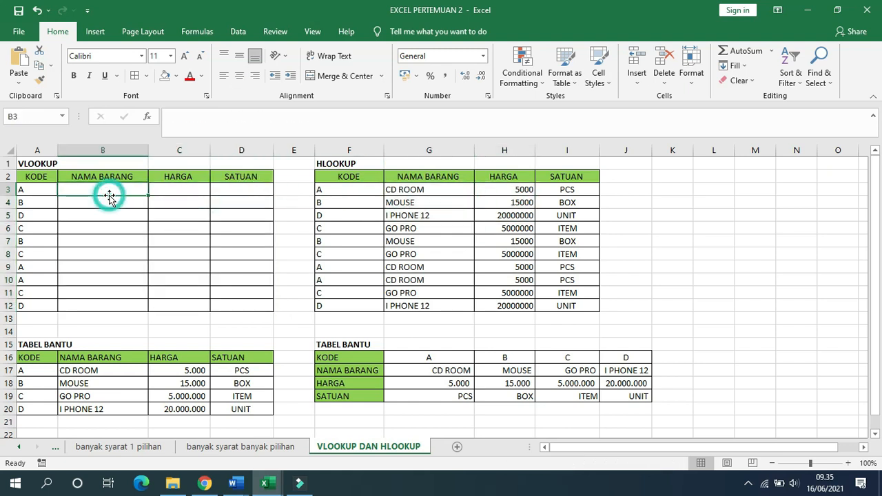
left_click(112, 368)
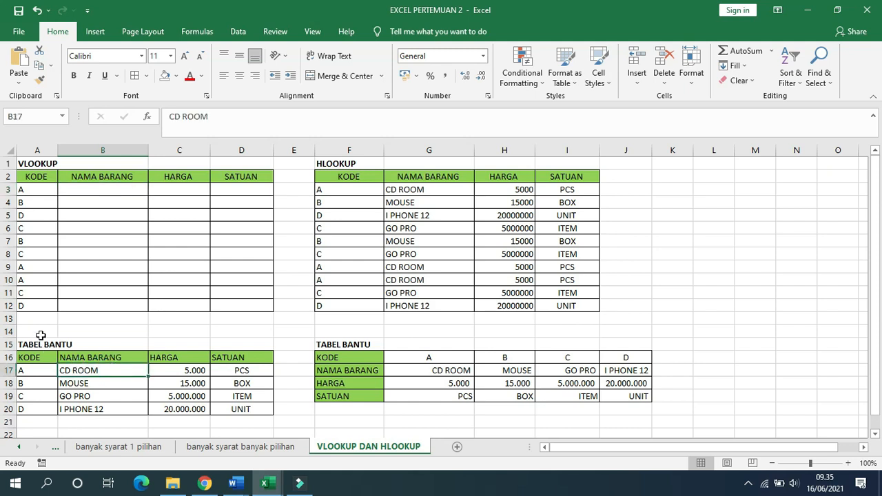
key("ctrl+z")
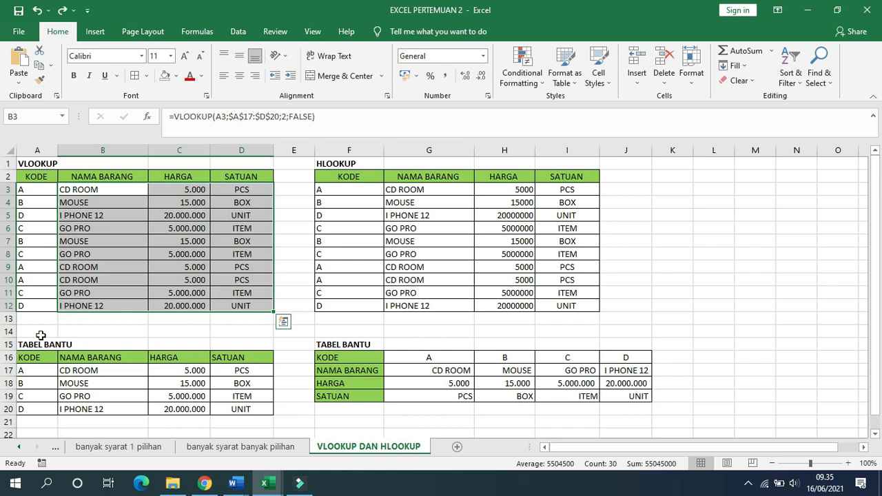
Examine the VLOOKUP formula in B3 and the headings and KODE entries of the helper table below it
left_click(77, 190)
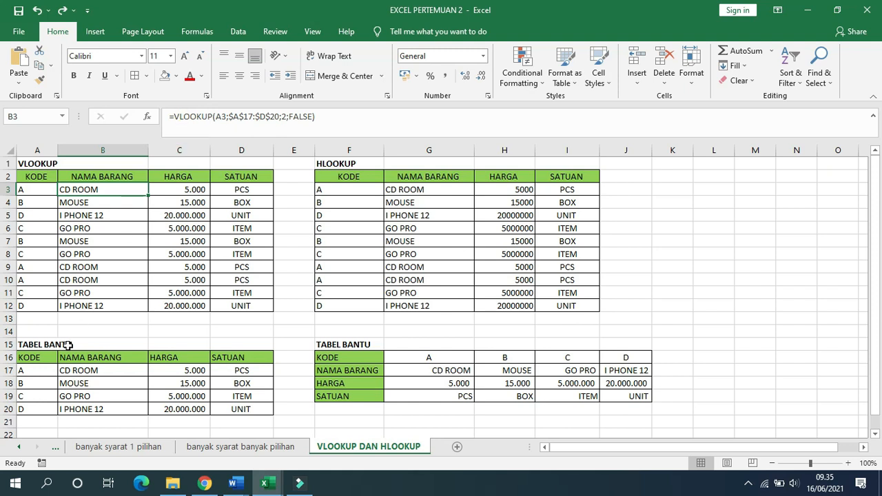
left_click(41, 360)
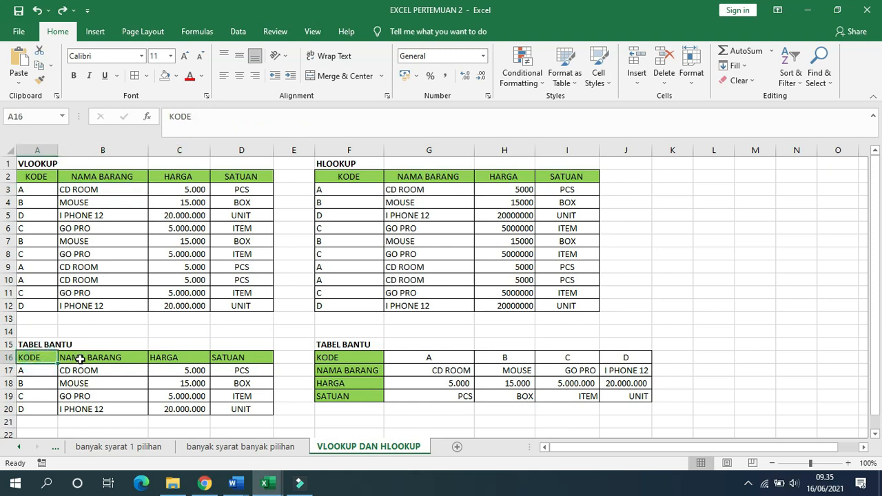
left_click(75, 358)
left_click(167, 355)
left_click(221, 357)
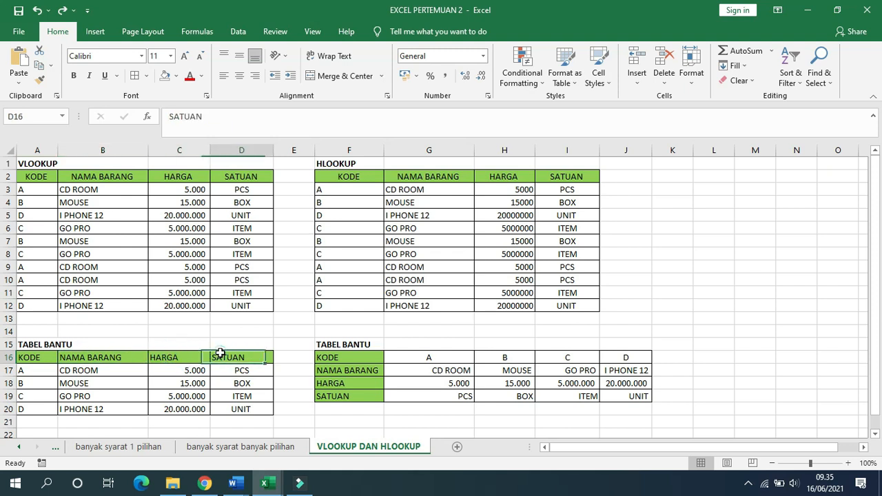
left_click(37, 370)
left_click(34, 397)
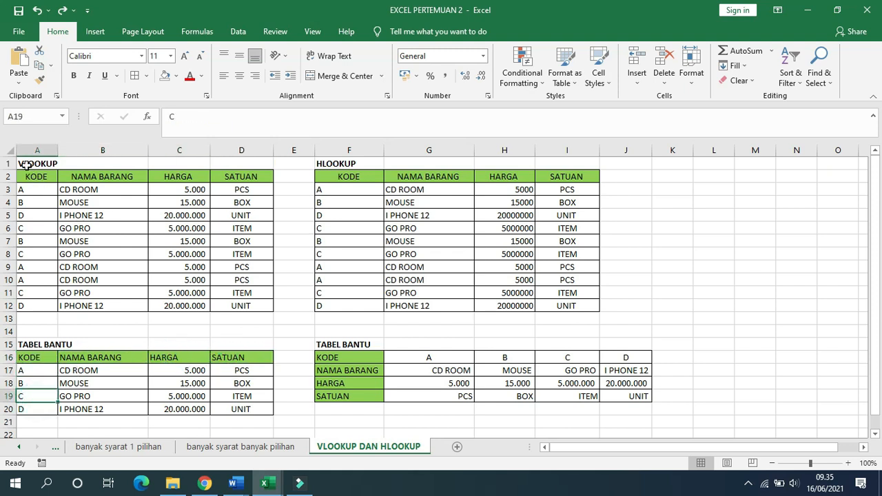
left_click(42, 372)
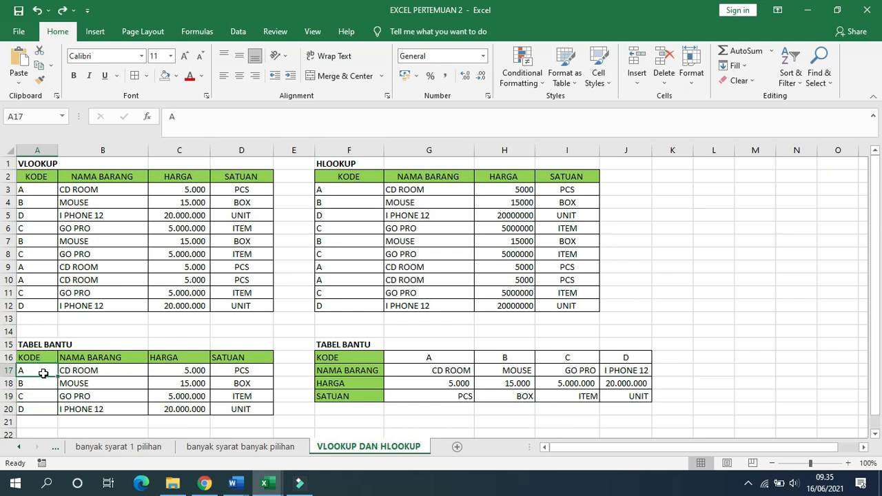
Compare the VLOOKUP formulas in B3 and D3 with the helper table range A17:D20
left_click(104, 192)
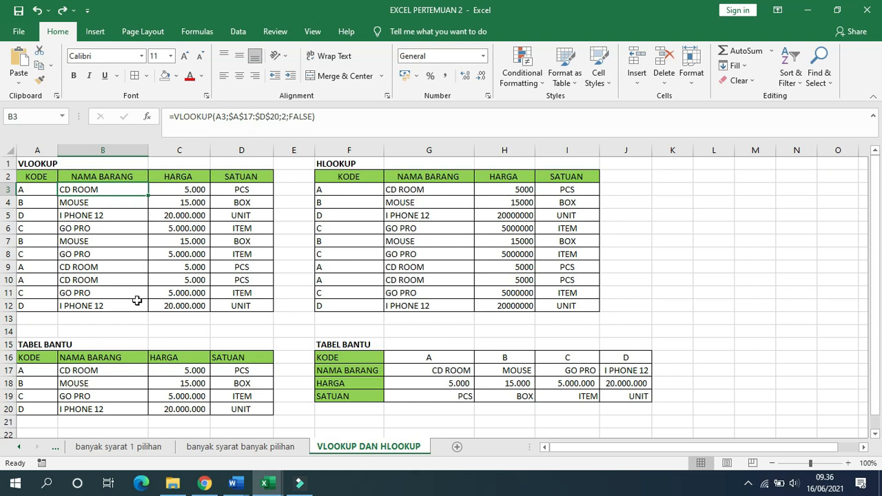
left_click(36, 369)
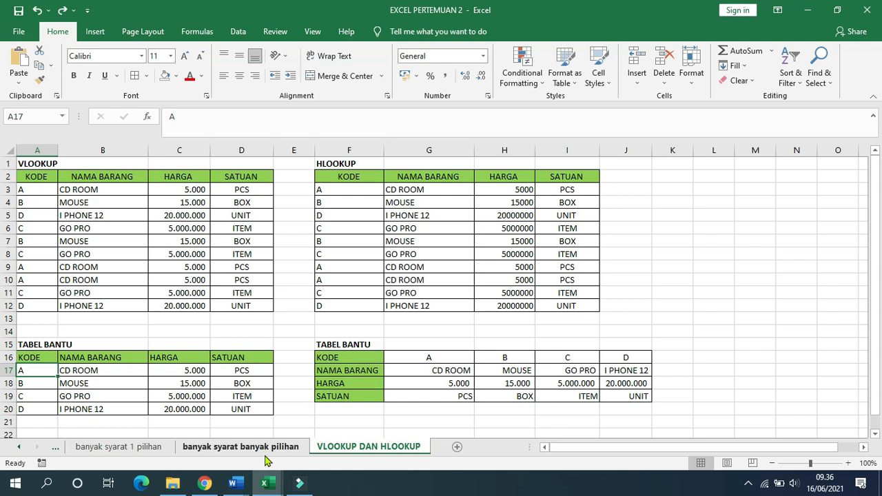
left_click(243, 410)
left_click_drag(54, 370, 237, 409)
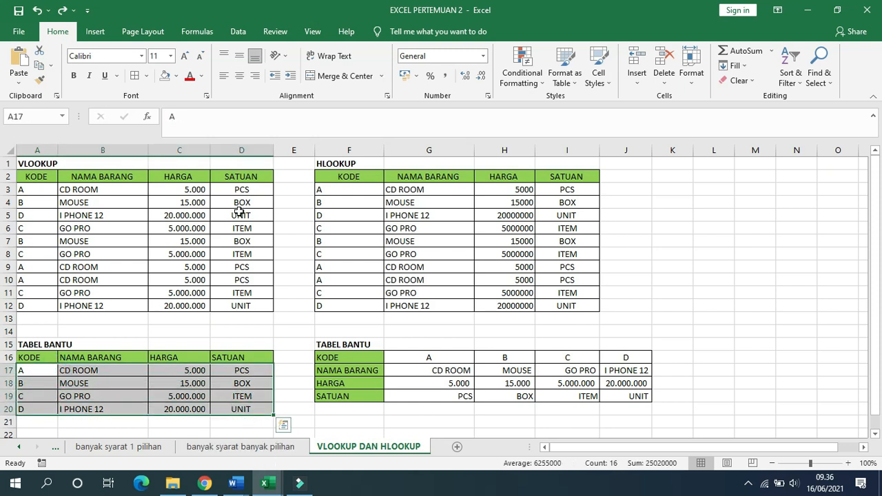
left_click(299, 177)
left_click(241, 190)
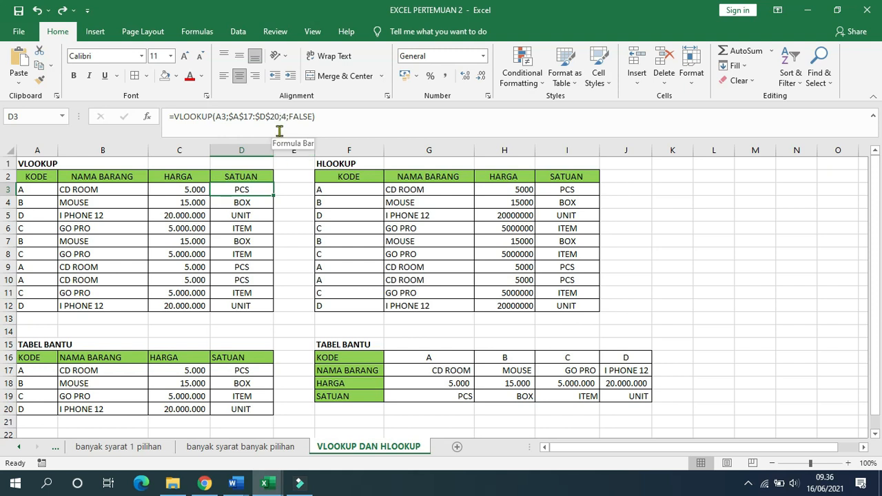
Review the column order of the KODE, NAMA BARANG, HARGA and SATUAN headings against the VLOOKUP formula in B3
left_click(105, 193)
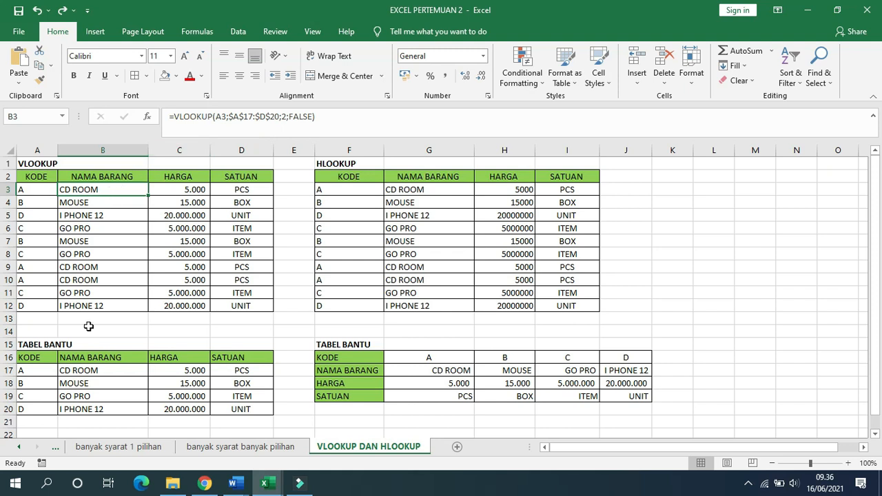
left_click(92, 369)
left_click(45, 357)
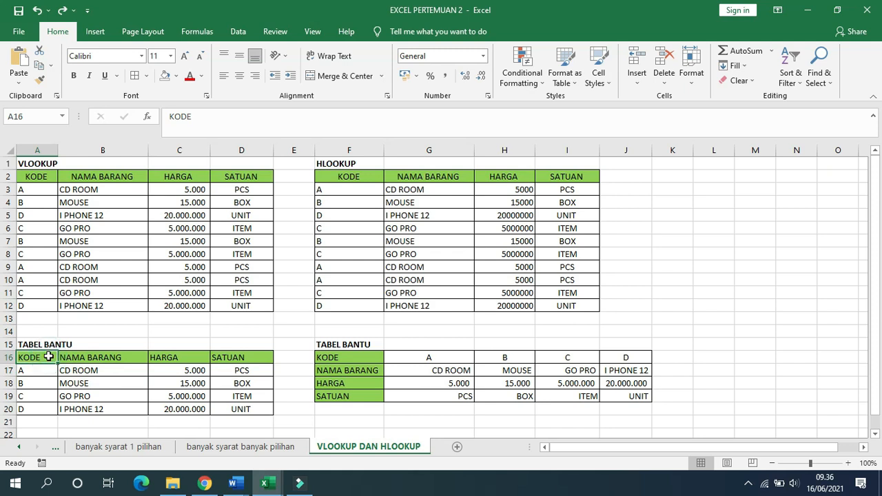
left_click(78, 358)
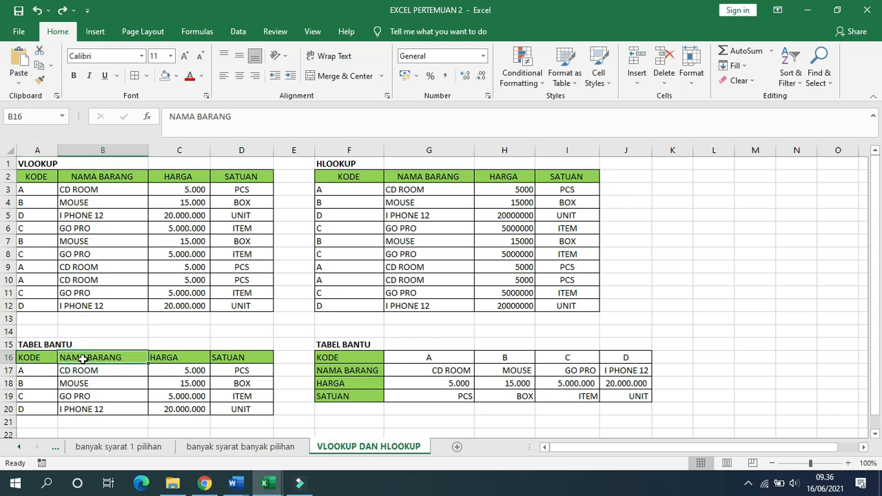
left_click(165, 357)
left_click(222, 359)
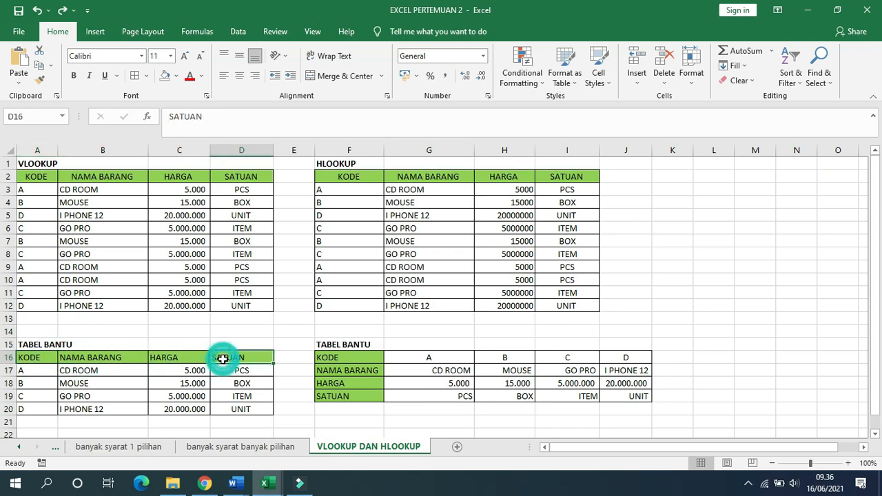
Insert an empty row at row 16, above the helper table headings
left_click(10, 357)
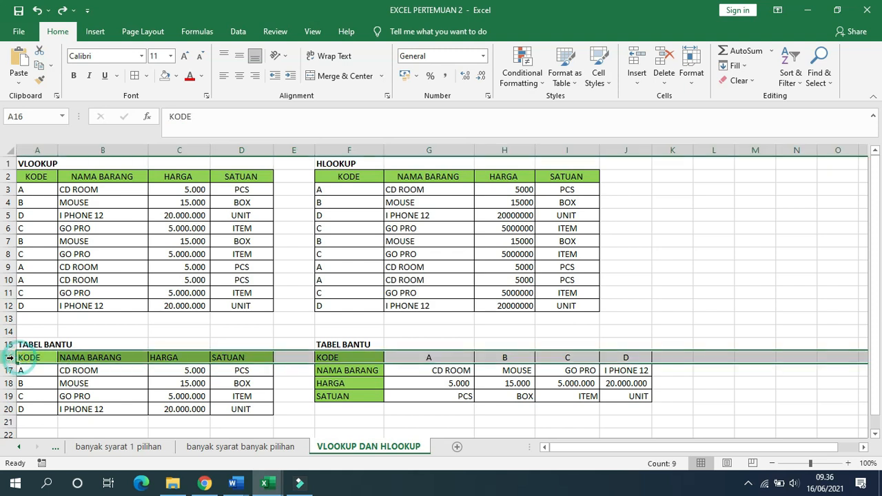
right_click(9, 357)
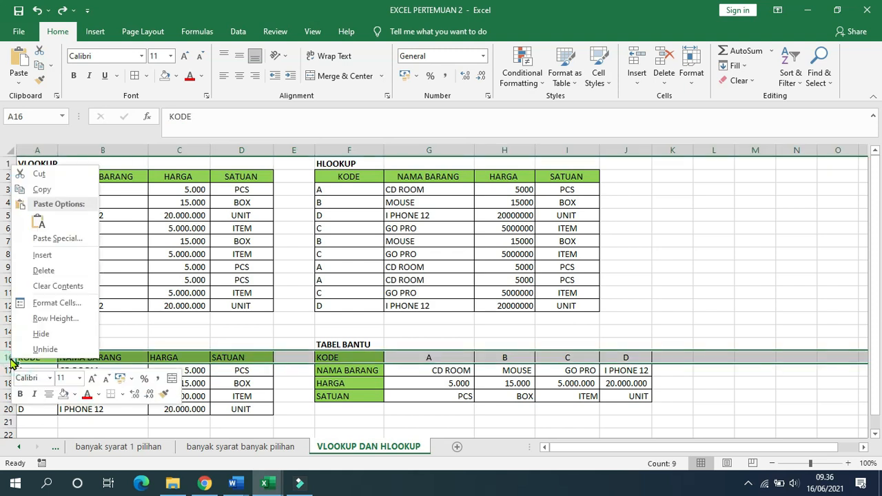
left_click(42, 255)
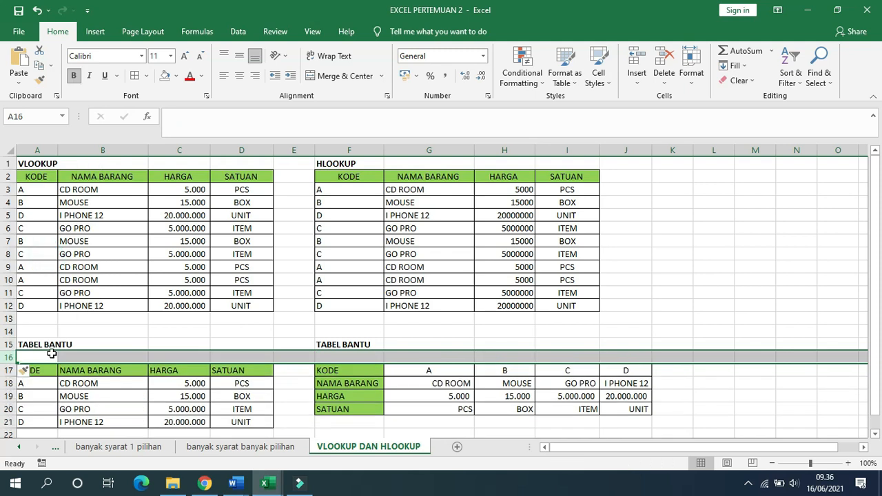
Number the VLOOKUP helper table's columns 1, 2, 3 and 4 in cells A16 to D16
left_click(50, 356)
type("1")
key("Tab")
type("2")
key("Tab")
type("3")
key("Tab")
type("4")
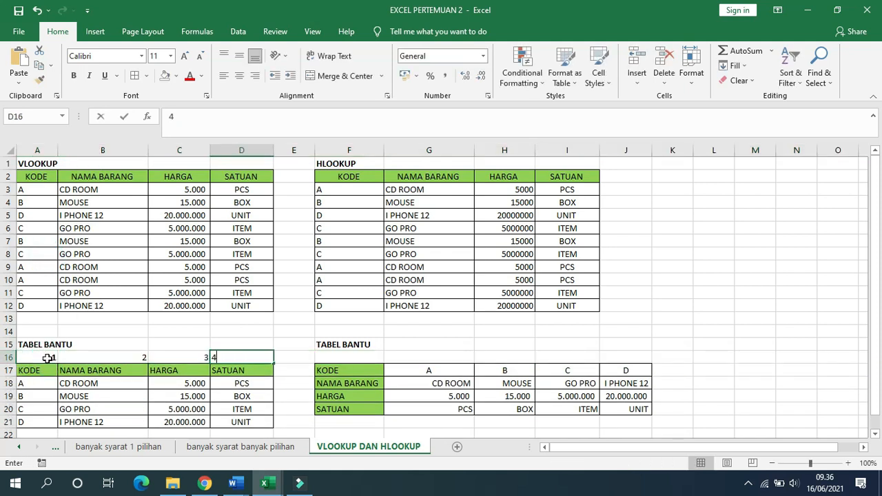
key("Tab")
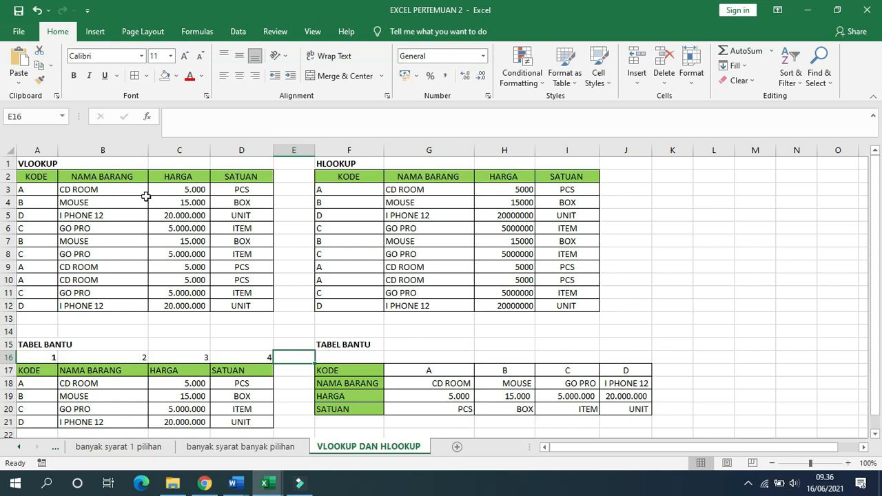
Inspect the table array and other arguments of the VLOOKUP formula in B3, keeping the formula as it is
left_click(122, 191)
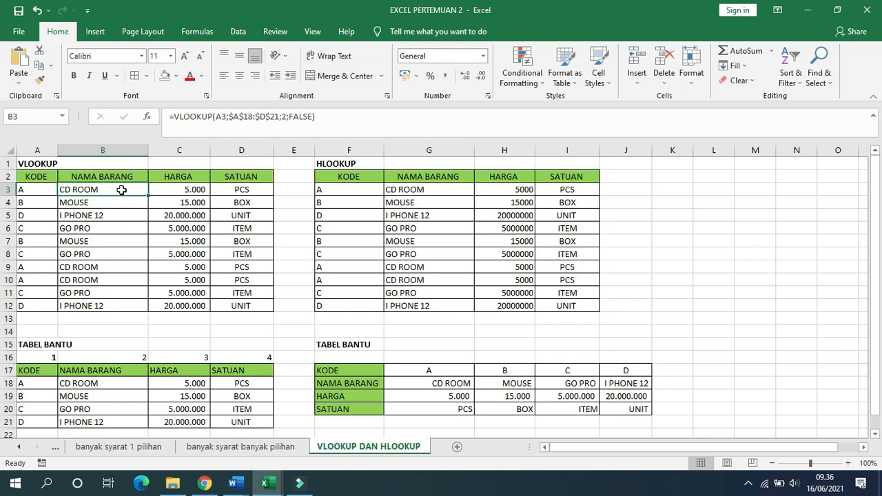
left_click(272, 121)
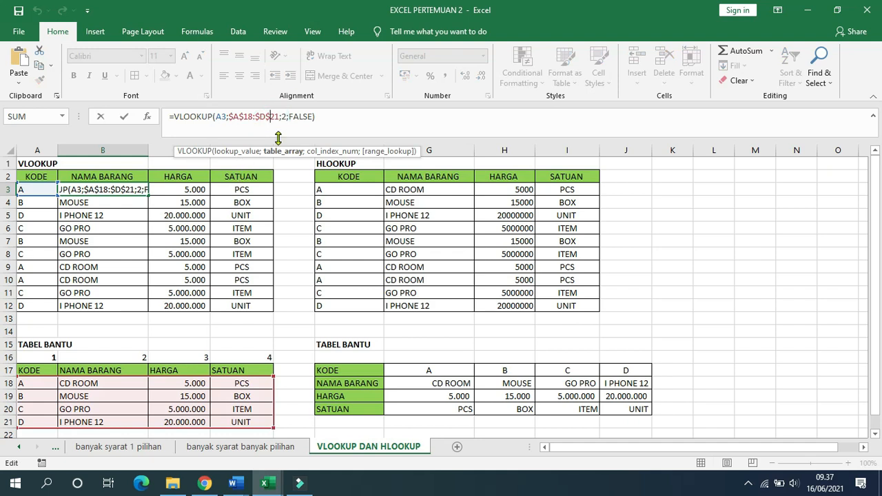
left_click(241, 120)
key("Escape")
left_click(133, 201)
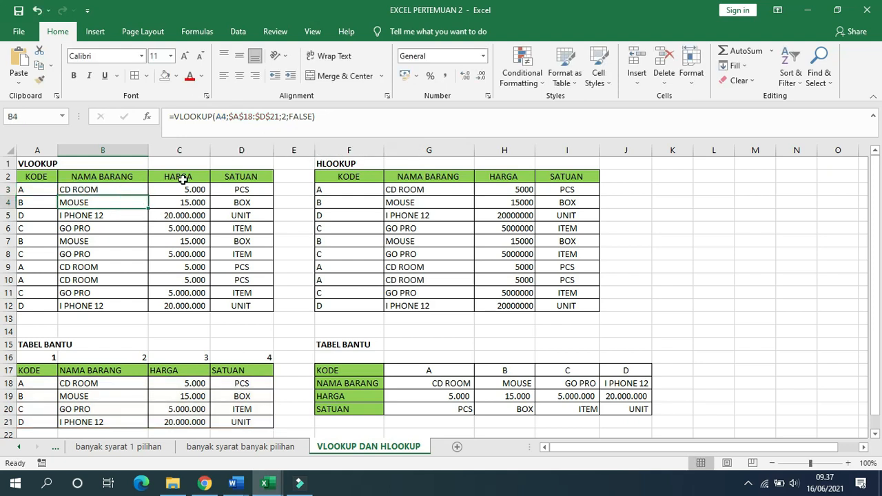
Select the lookup range A18:D21 and examine how code A pairs with CD ROOM in its first row
left_click(133, 190)
left_click_drag(41, 383, 231, 425)
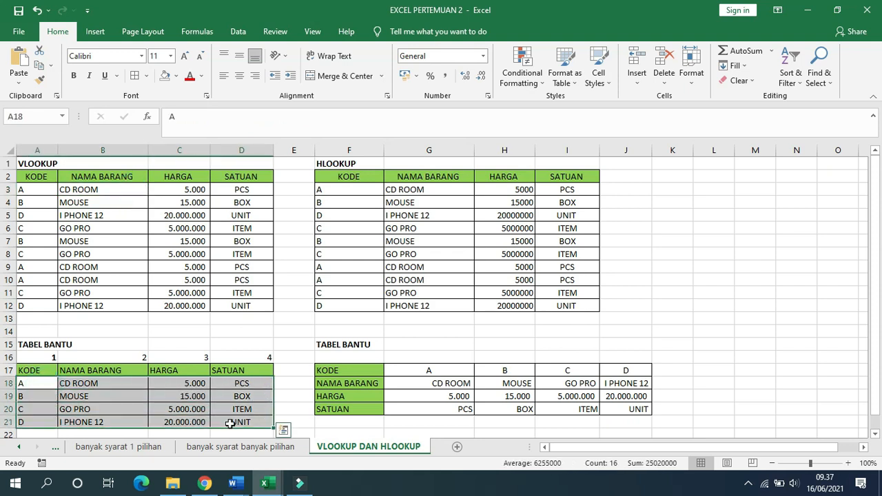
left_click(72, 387)
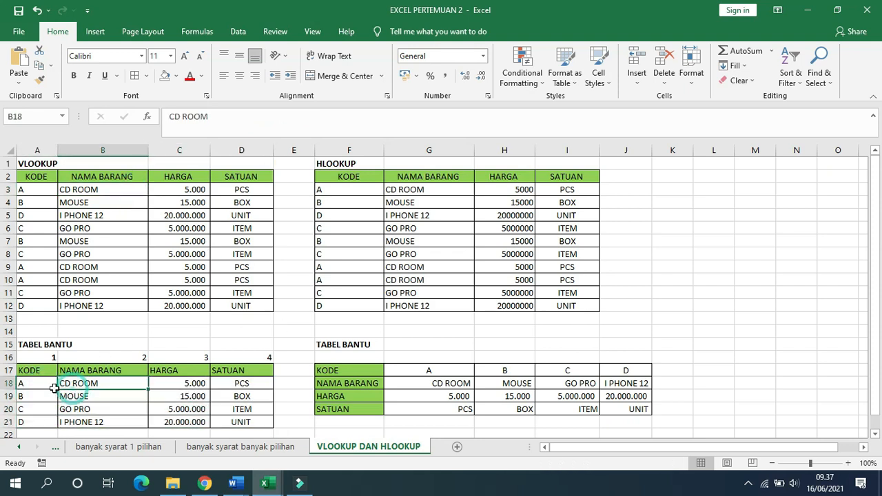
left_click(40, 386)
left_click(67, 388)
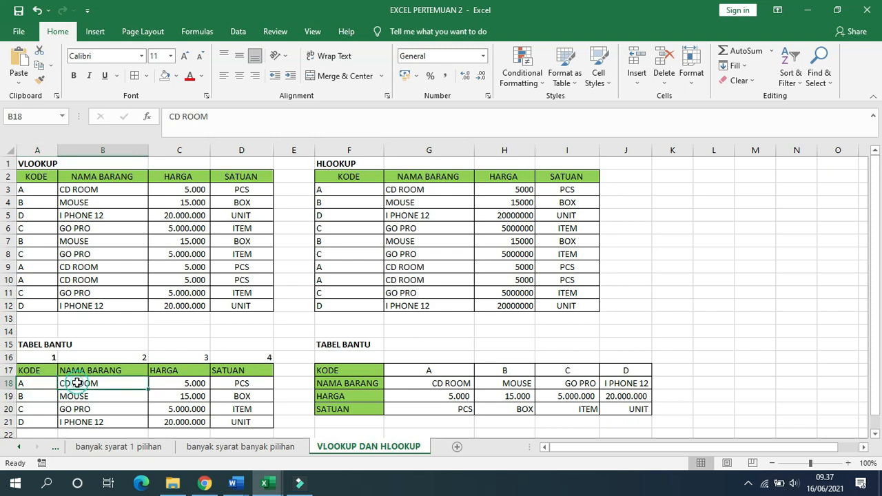
Check the VLOOKUP formula in B5, and review the column index and FALSE argument of B3's formula without changing it
left_click(108, 214)
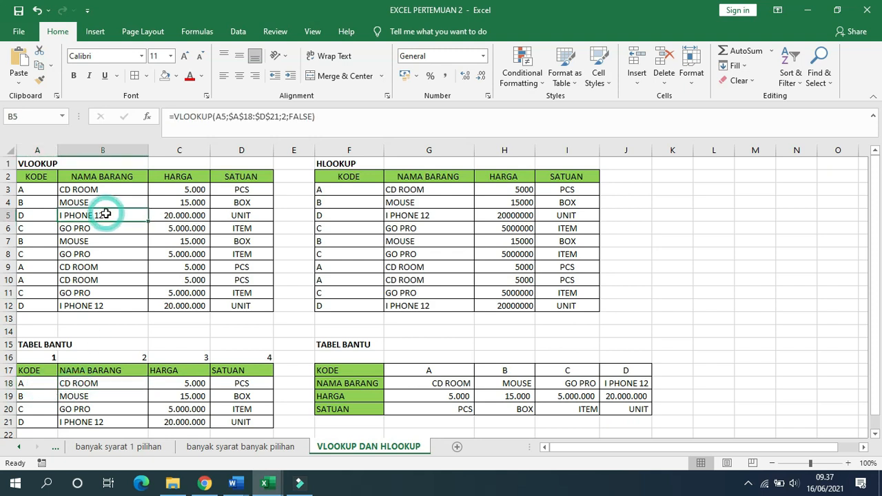
left_click(119, 191)
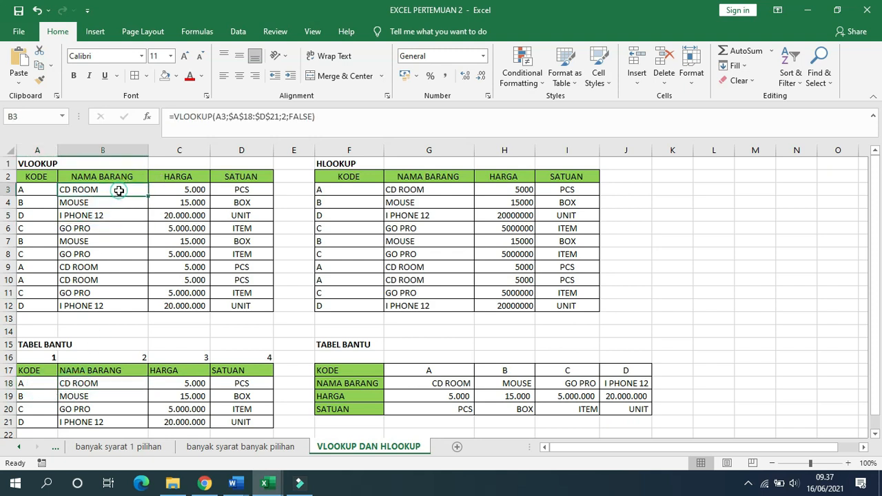
left_click(234, 117)
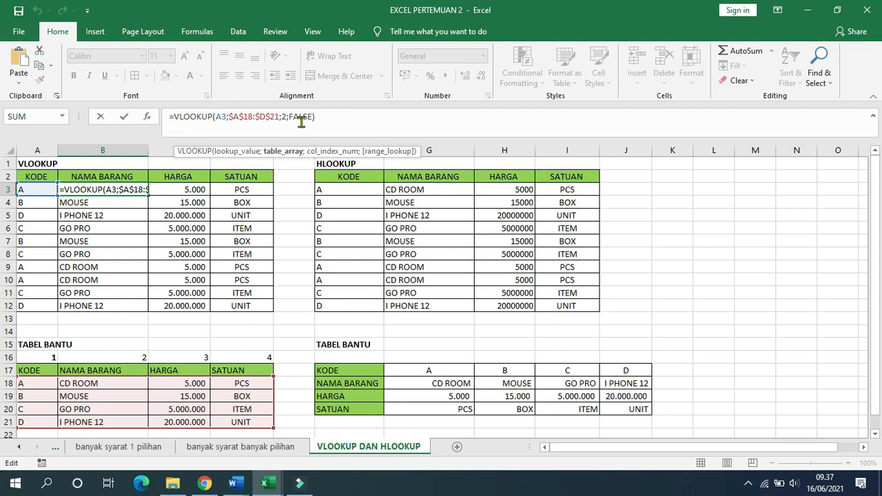
key("ctrl+Return")
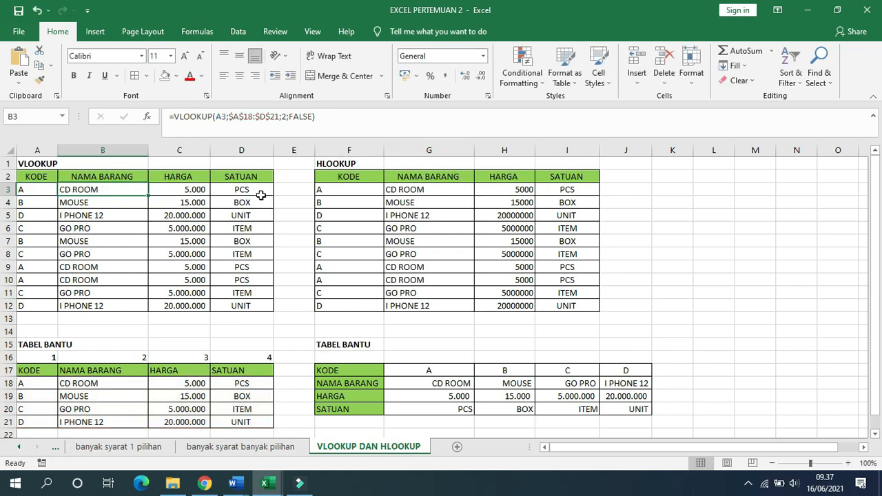
Examine the HLOOKUP table's KODE column and the row labels of its horizontal helper table
left_click(353, 201)
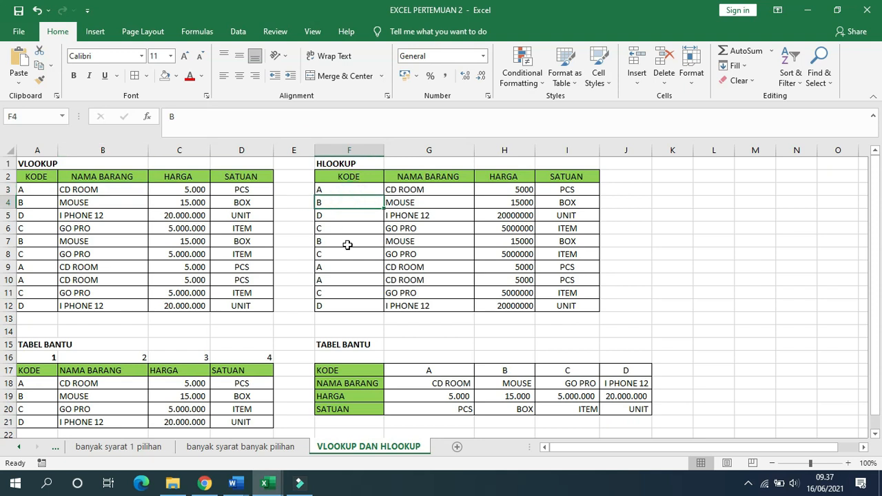
left_click(333, 357)
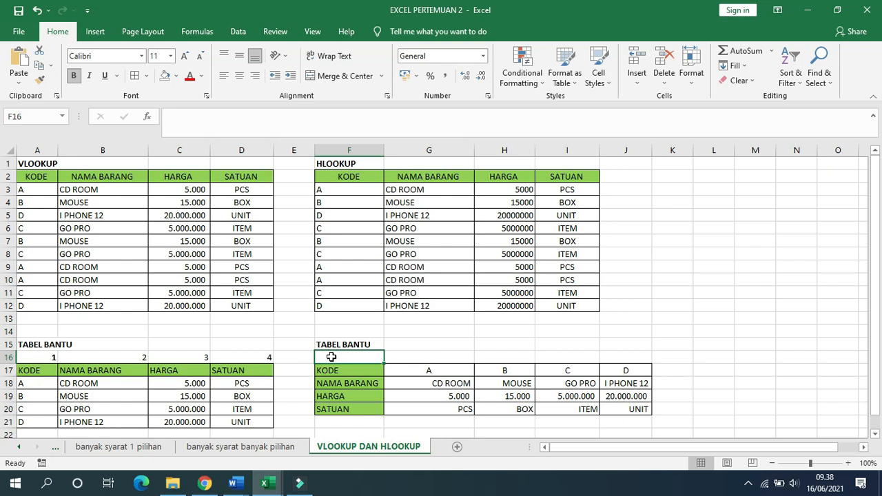
left_click_drag(332, 357, 332, 398)
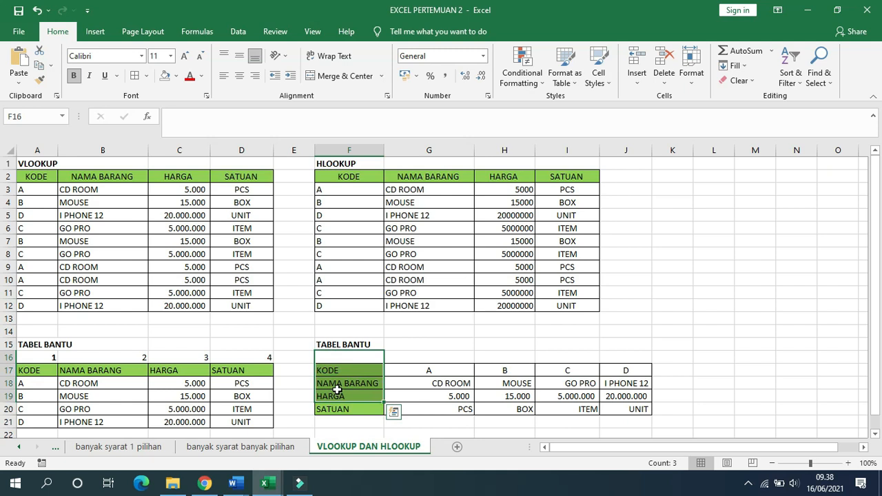
Examine the row labels in F17:F20 and the data range G17:J20 of the horizontal helper table
left_click(427, 353)
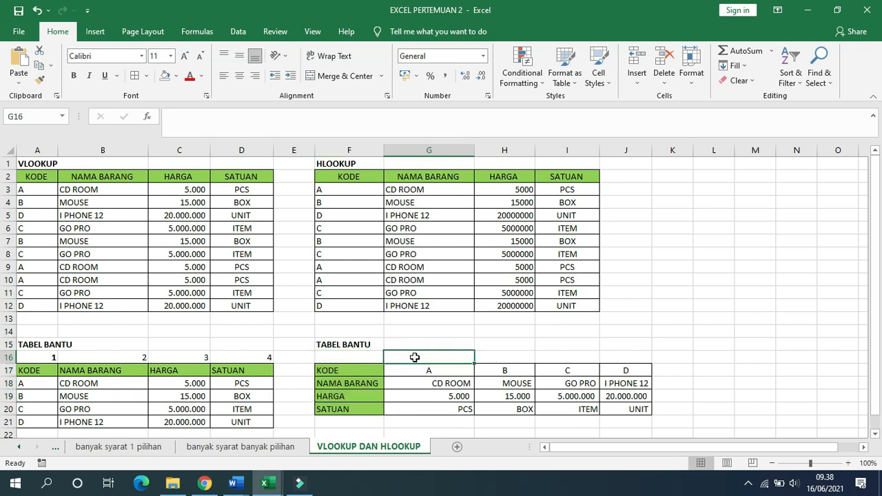
left_click(408, 378)
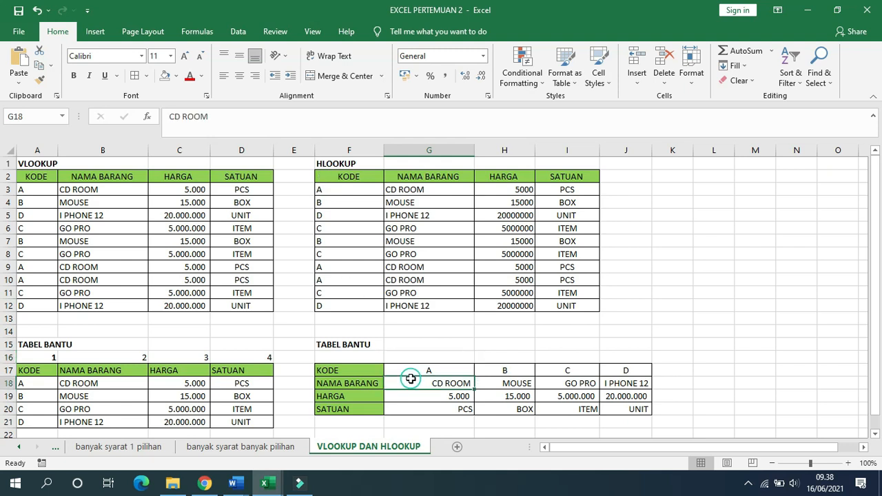
left_click_drag(365, 370, 356, 409)
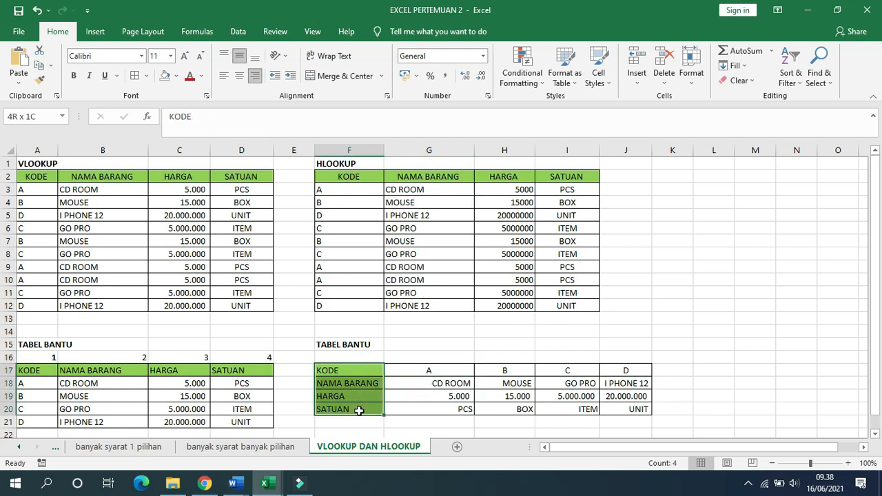
left_click(424, 371)
left_click_drag(473, 371, 615, 409)
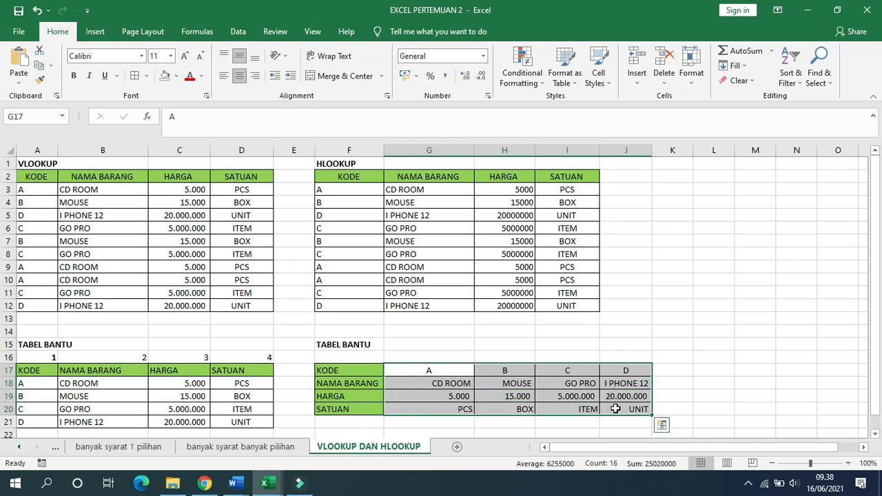
Insert blank cells at F16:F20 beside the horizontal helper table, shifting the existing cells right
right_click(350, 357)
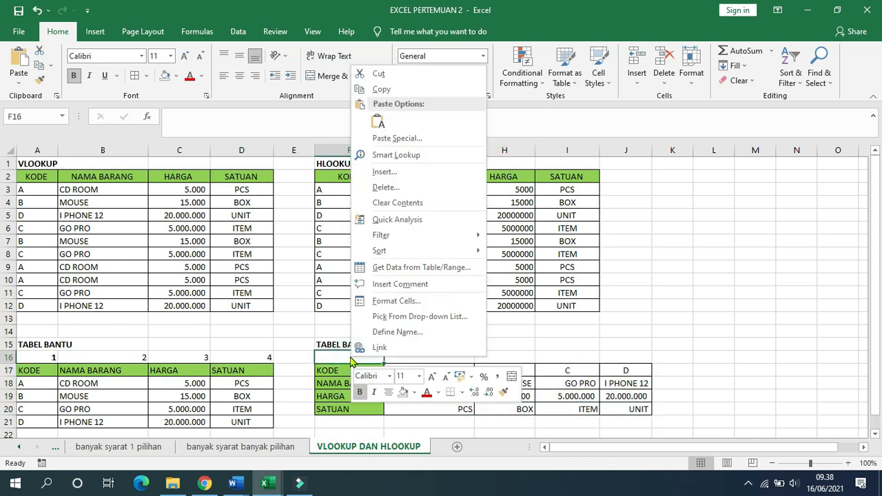
left_click(398, 173)
left_click(370, 223)
left_click_drag(333, 371, 341, 412)
right_click(341, 412)
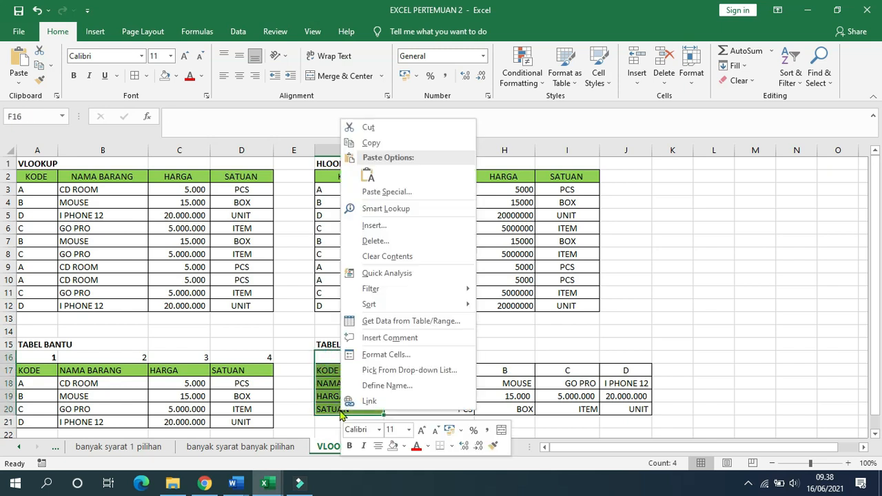
left_click(383, 225)
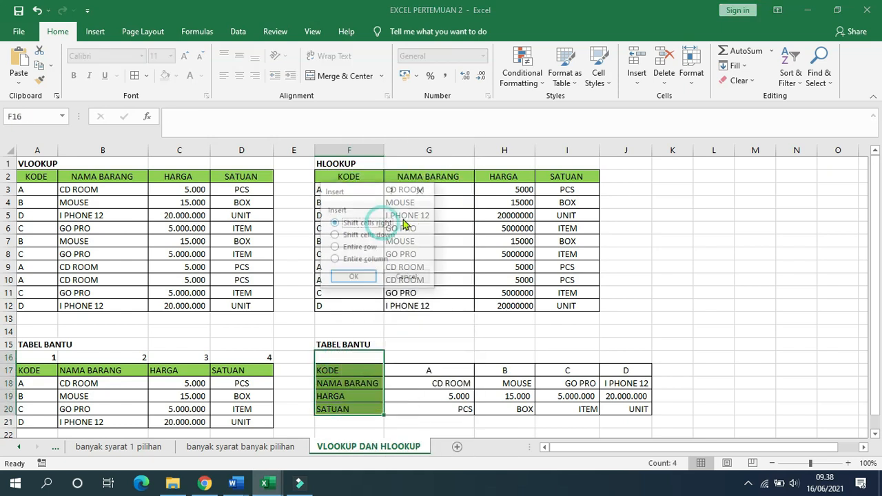
left_click(364, 277)
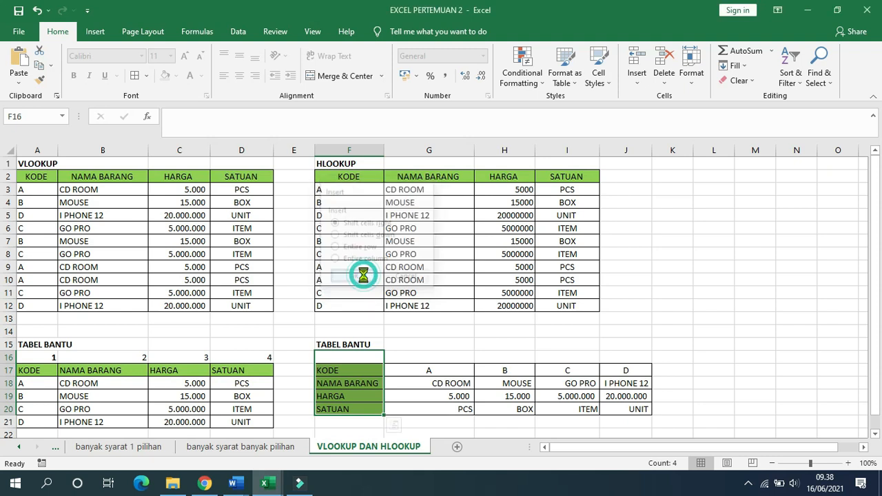
Number the horizontal helper table's rows 1, 2, 3 and 4 in cells F17:F20
left_click(336, 368)
type("1")
key("Return")
type("2")
key("Return")
type("3")
key("Return")
type("4")
key("Return")
key("Up")
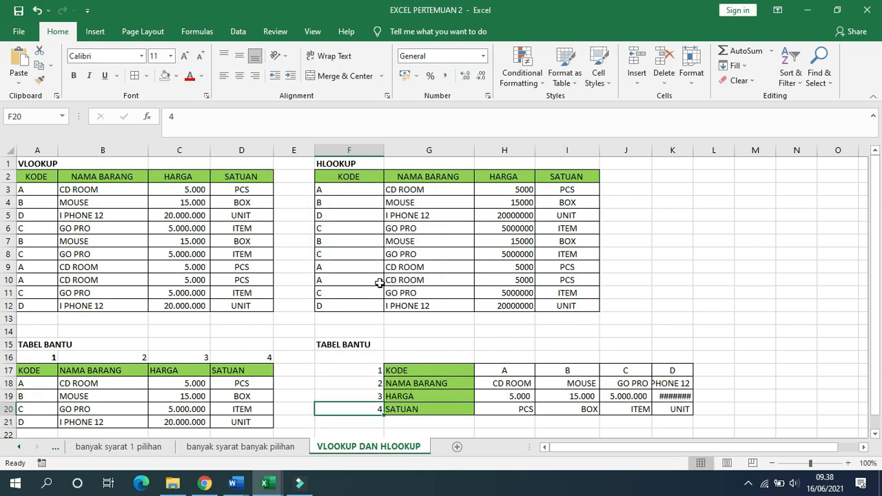
Center the row numbers in F17:F20 horizontally
key("shift+Up")
key("shift+Up")
key("shift+Up")
left_click(239, 76)
left_click(452, 353)
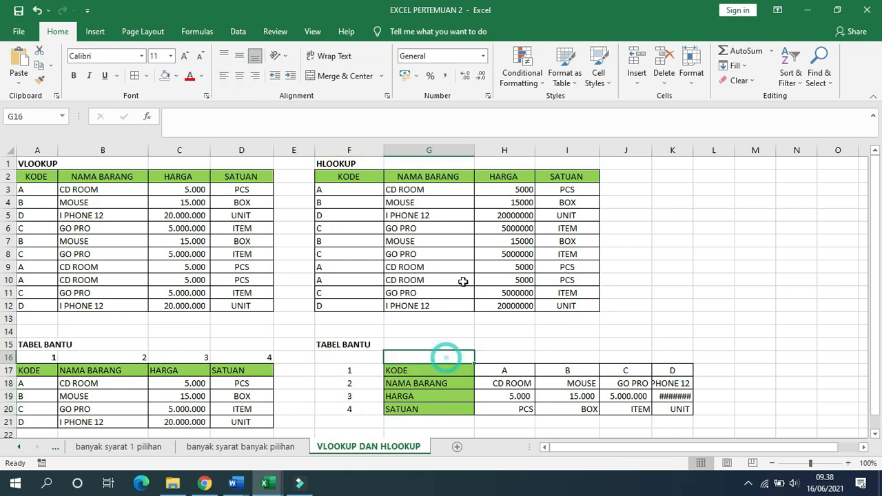
Inspect the table array and row index arguments of the HLOOKUP formula in I3, and view the formula in G3
left_click(566, 187)
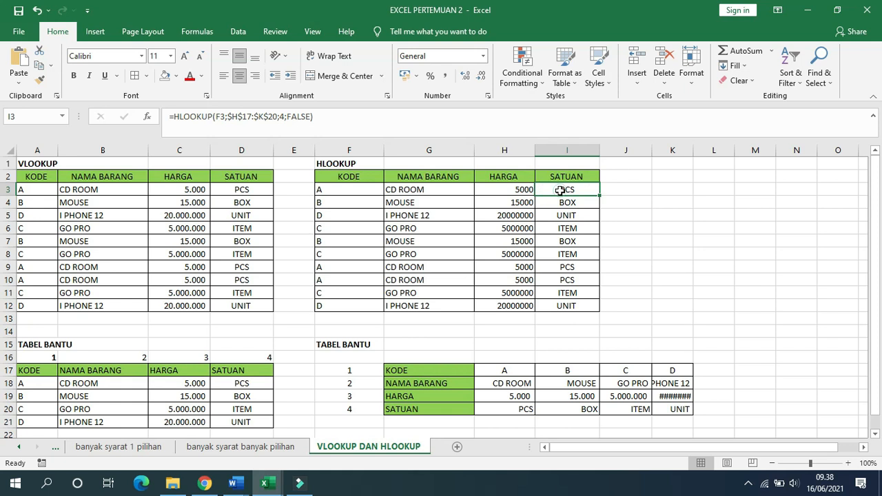
double_click(555, 188)
key("Escape")
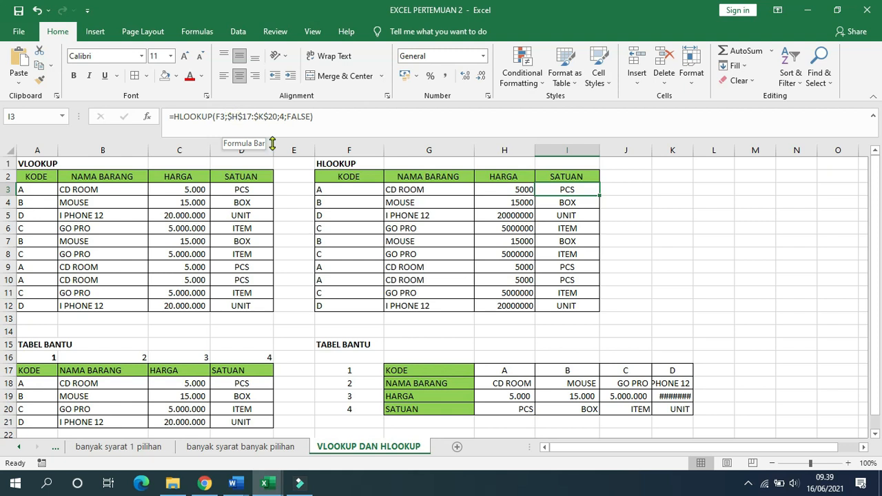
left_click(246, 118)
double_click(248, 118)
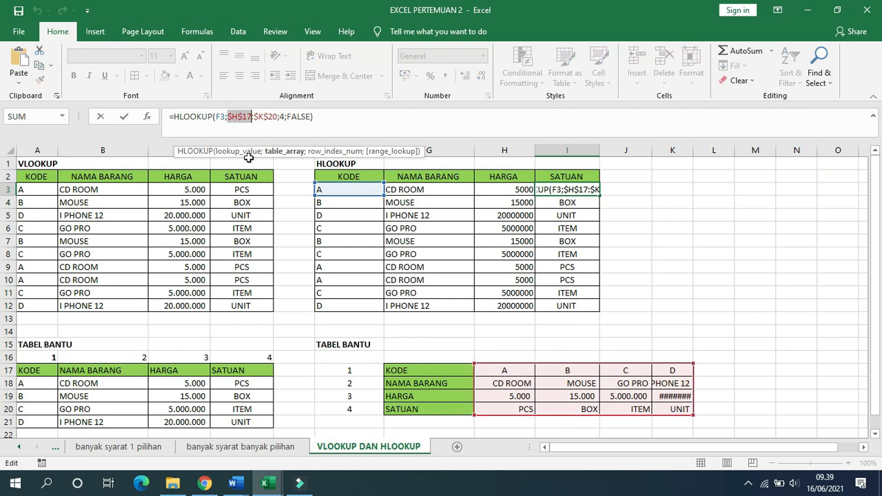
left_click(282, 117)
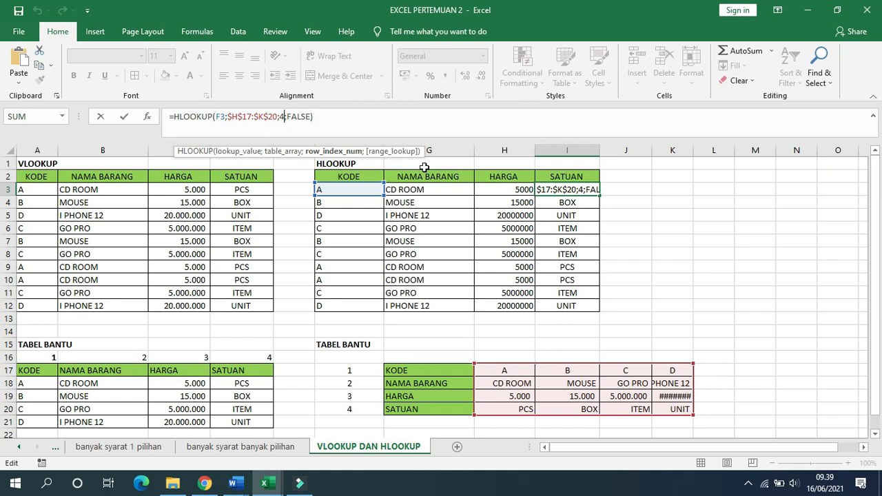
left_click(433, 190)
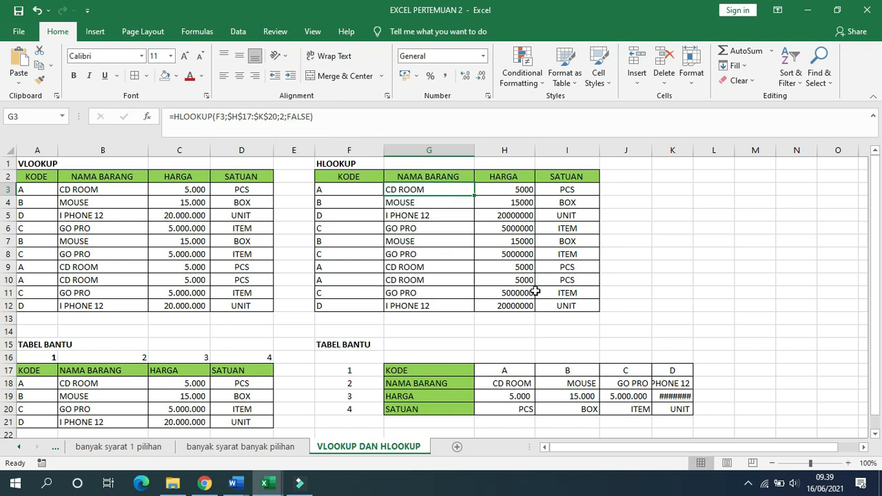
Autofit column K to the width of its helper table entries
left_click(670, 265)
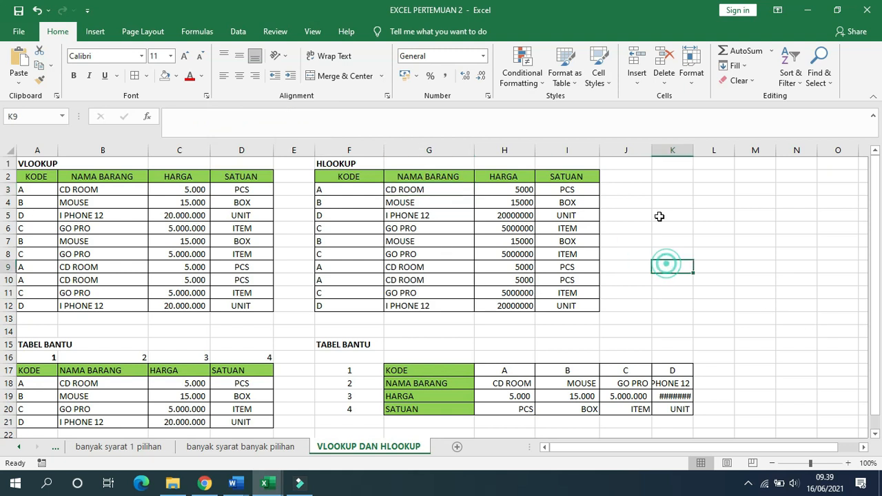
double_click(689, 150)
left_click(709, 268)
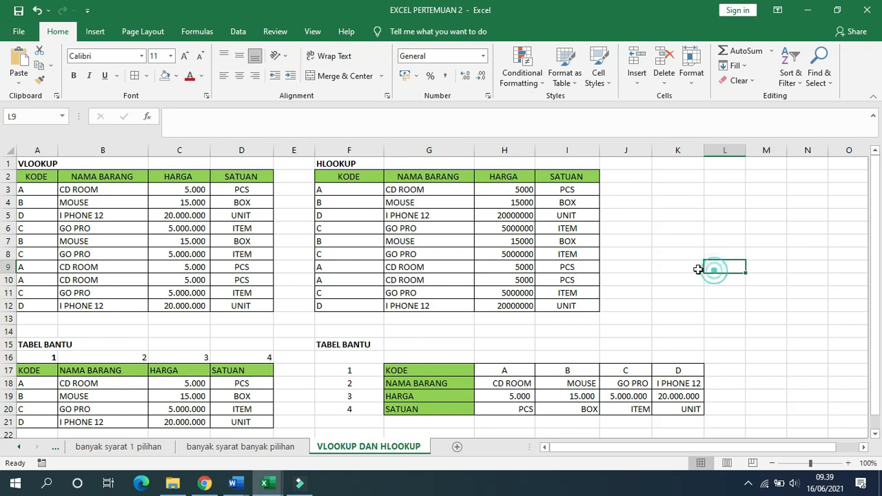
Fill the HLOOKUP formula in G3 down the NAMA BARANG column through G12
left_click(431, 188)
left_click_drag(474, 196, 457, 315)
left_click(561, 227)
Check the row index argument of the HLOOKUP formulas in H3 and I3, keeping both formulas as they are
left_click(503, 189)
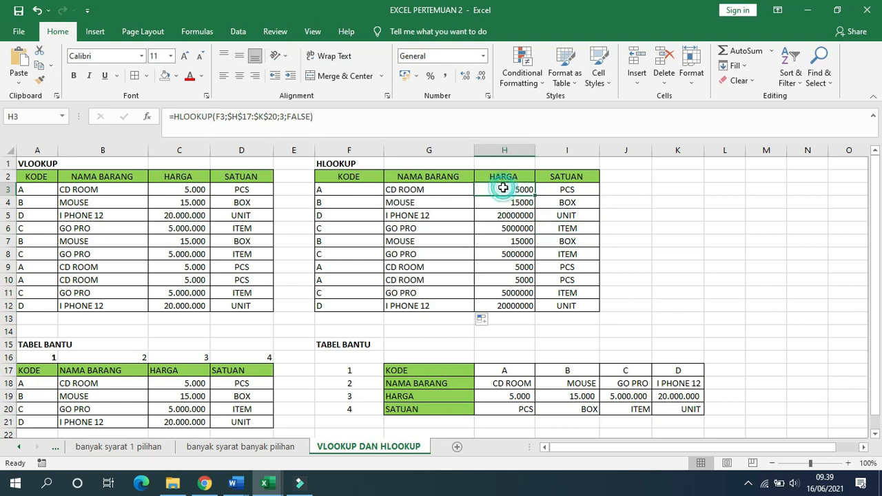
double_click(281, 116)
type("3")
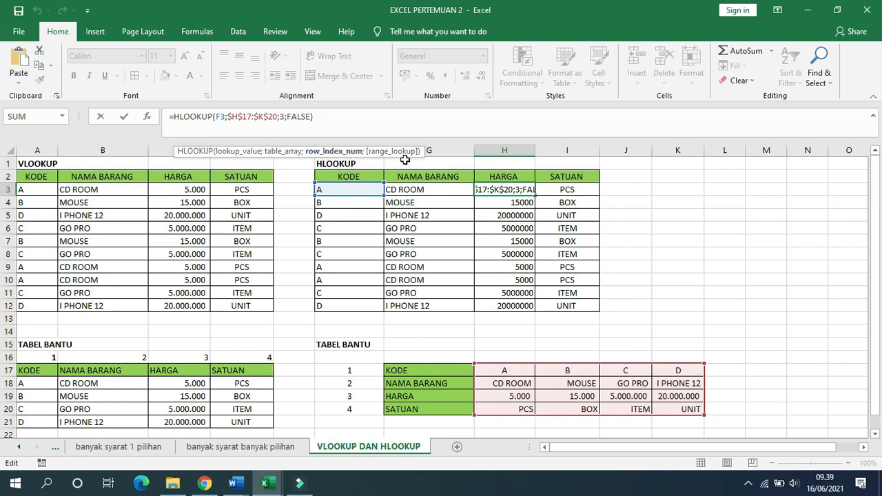
left_click(572, 191)
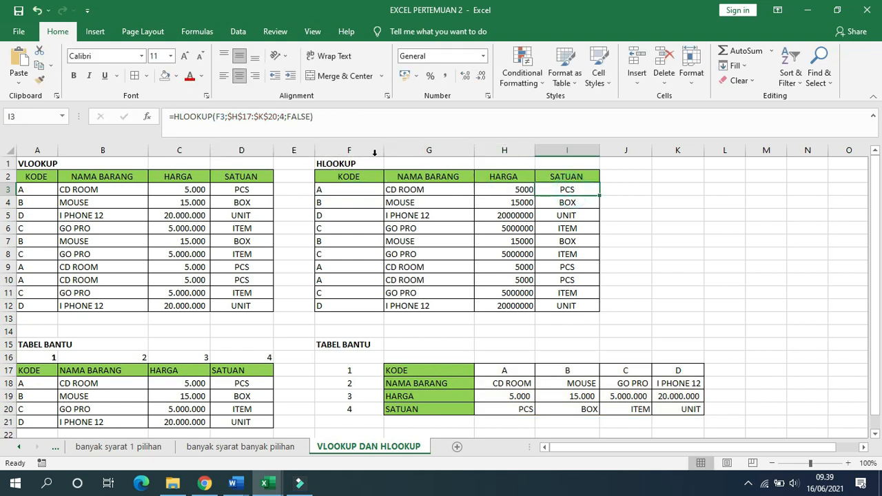
left_click(282, 117)
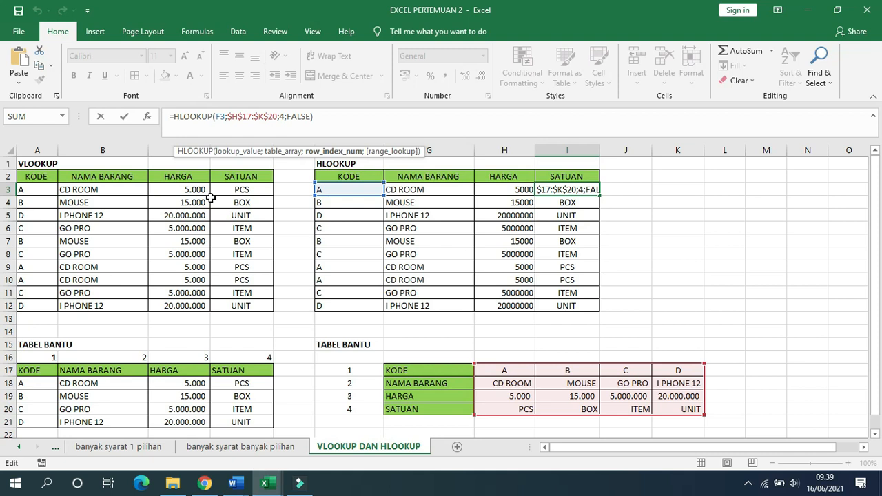
Check the column index argument of the VLOOKUP formulas in C3 and D3 without changing them
left_click(177, 191)
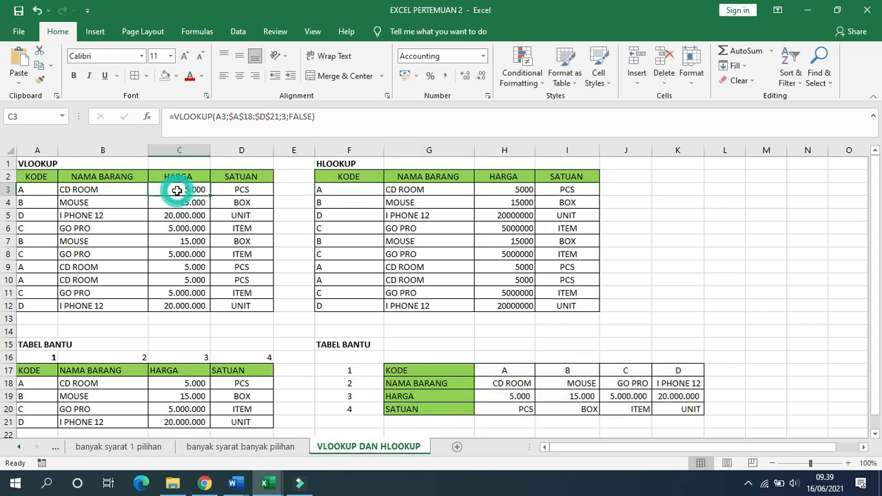
left_click(284, 116)
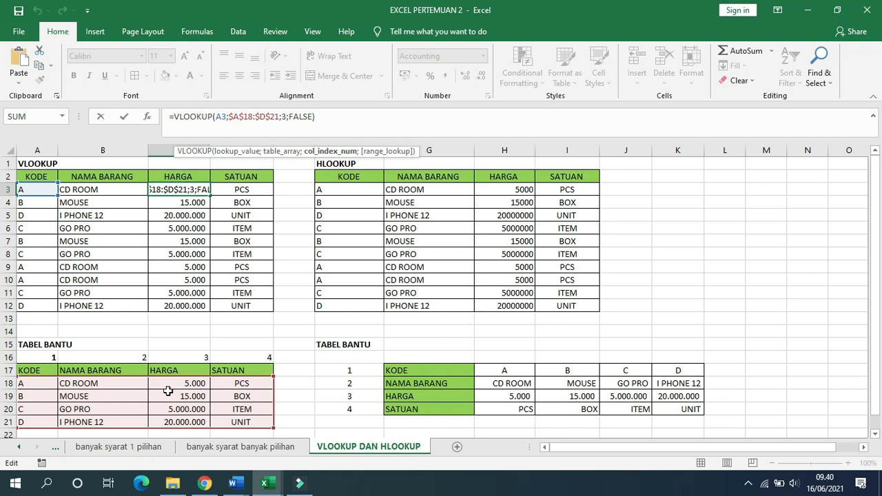
key("Escape")
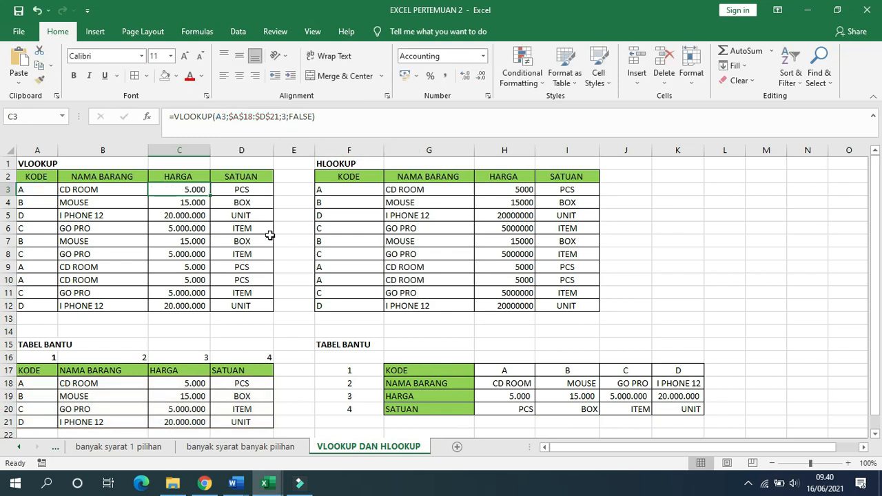
left_click(252, 189)
left_click(287, 117)
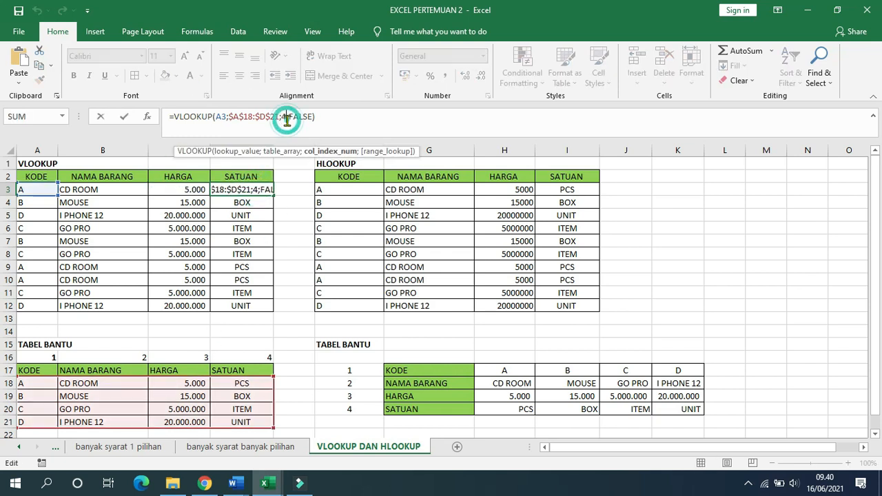
key("Escape")
Center the column numbers in A16:D16 above the VLOOKUP helper table
left_click_drag(49, 357, 266, 357)
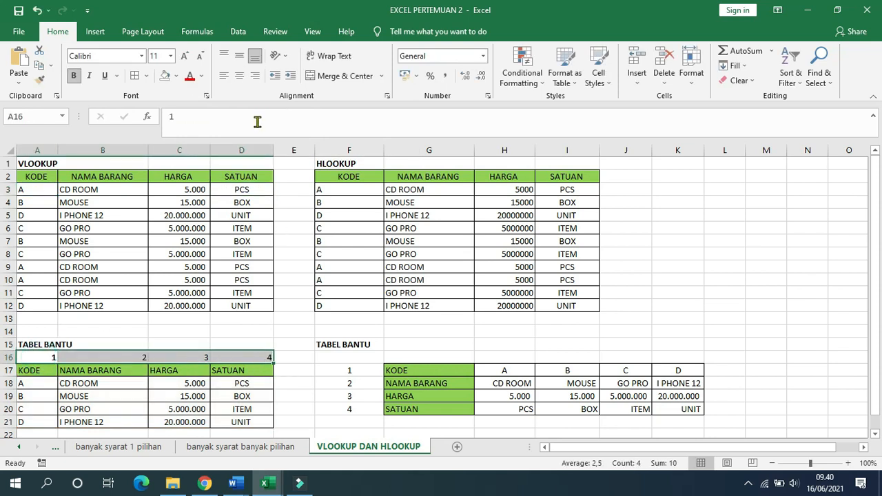
left_click(239, 76)
left_click(317, 365)
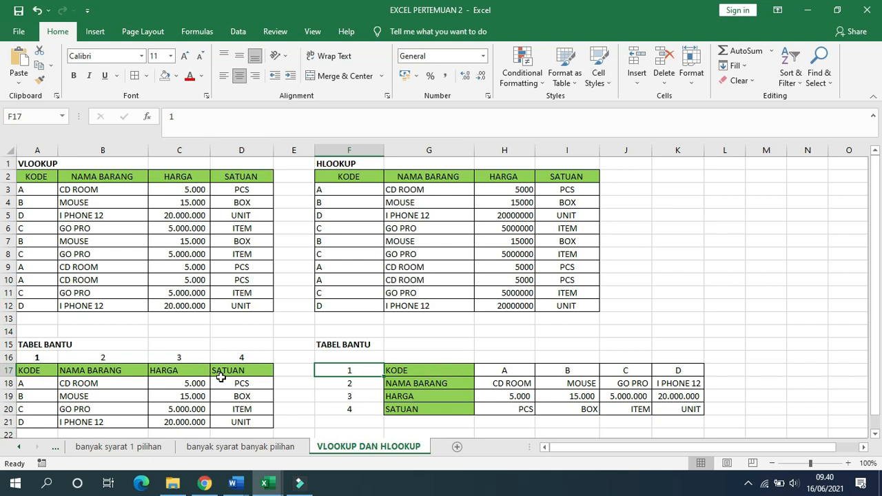
left_click(749, 486)
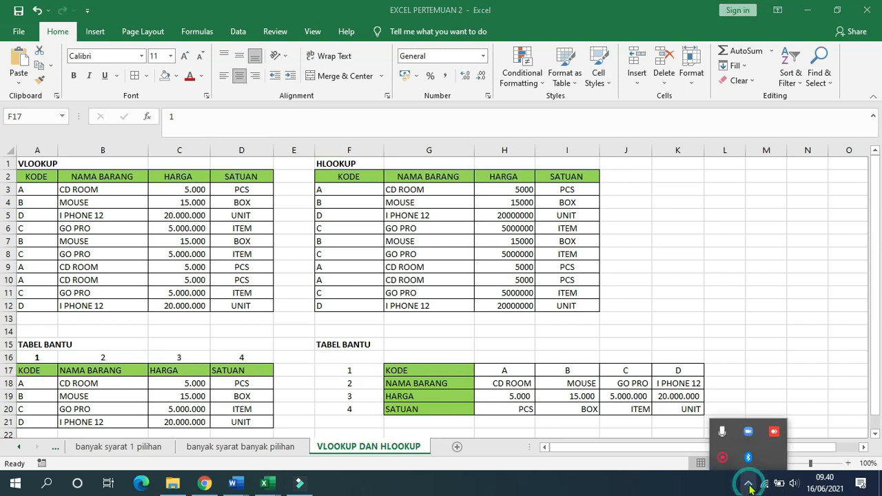
right_click(722, 457)
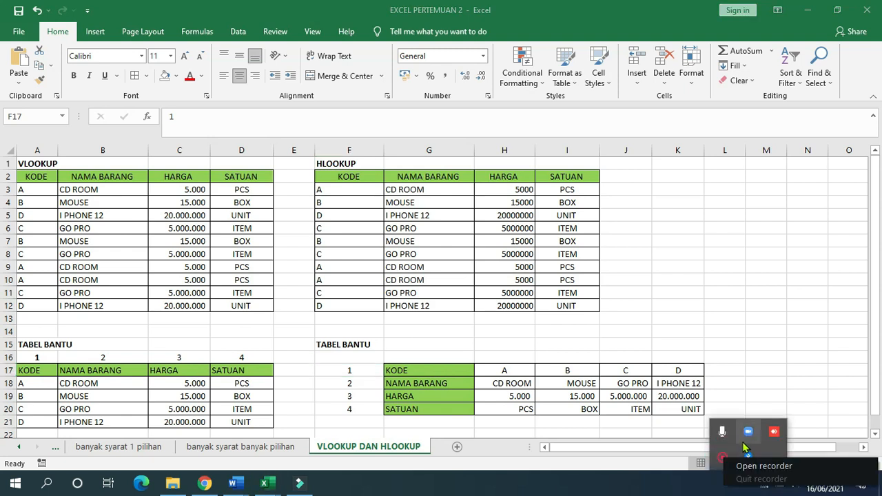
left_click(748, 465)
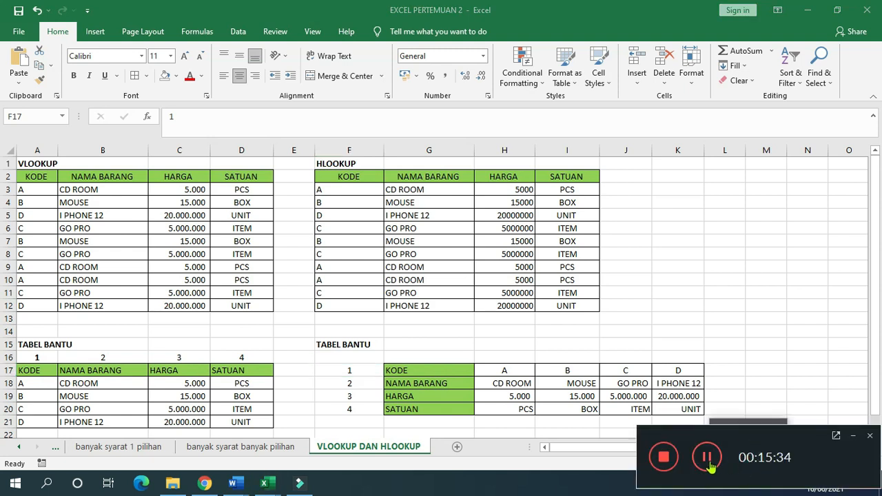